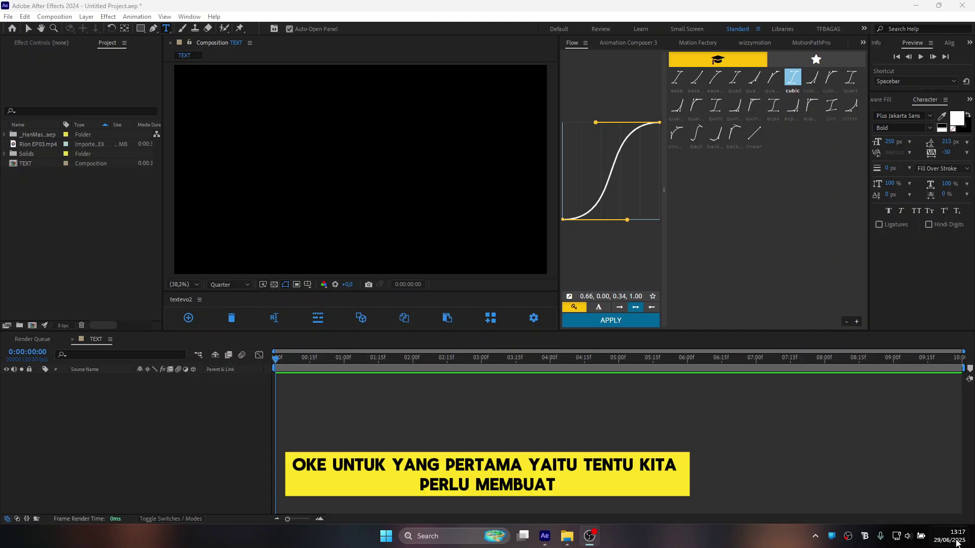
Step: Create a new text layer reading 'Text animate' in the composition
right_click(409, 413)
mouse_move(241, 292)
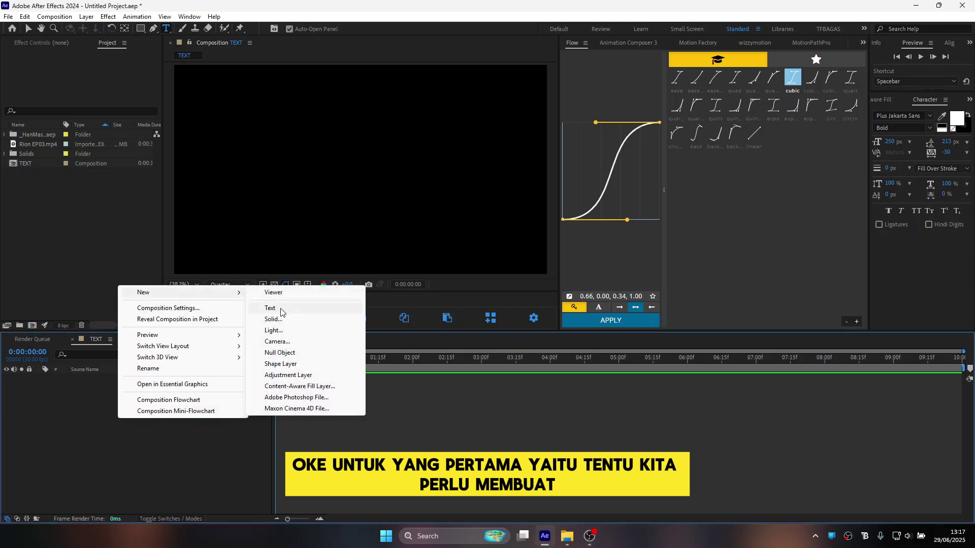
left_click(269, 303)
type("Text")
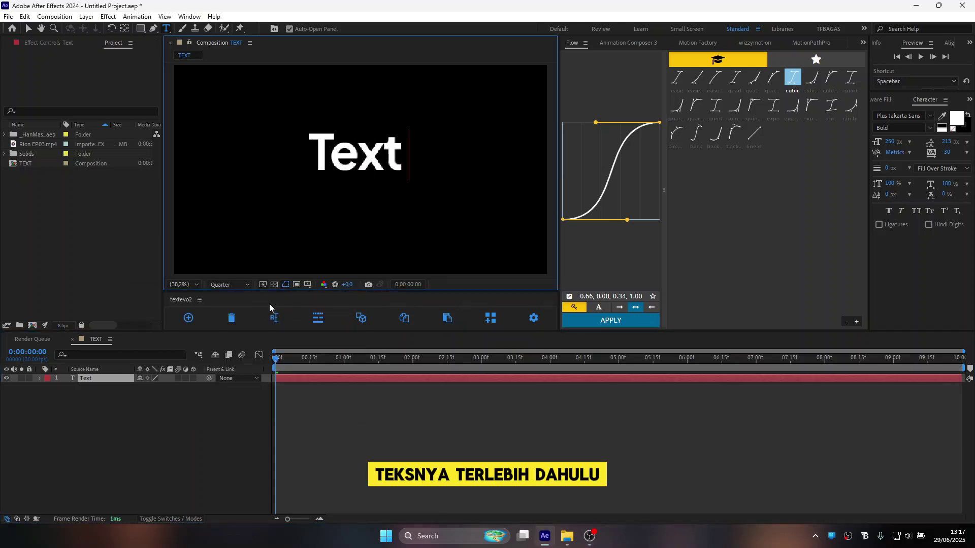
type(" a")
key("BackSpace")
key("BackSpace")
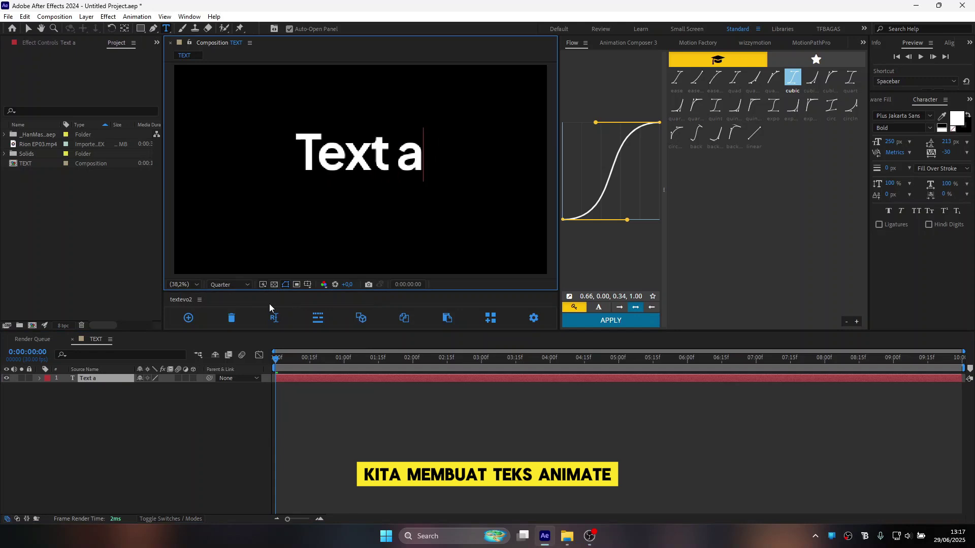
type("nimate")
Step: Move the title down to Position 960, 600, then deselect it
left_click(512, 507)
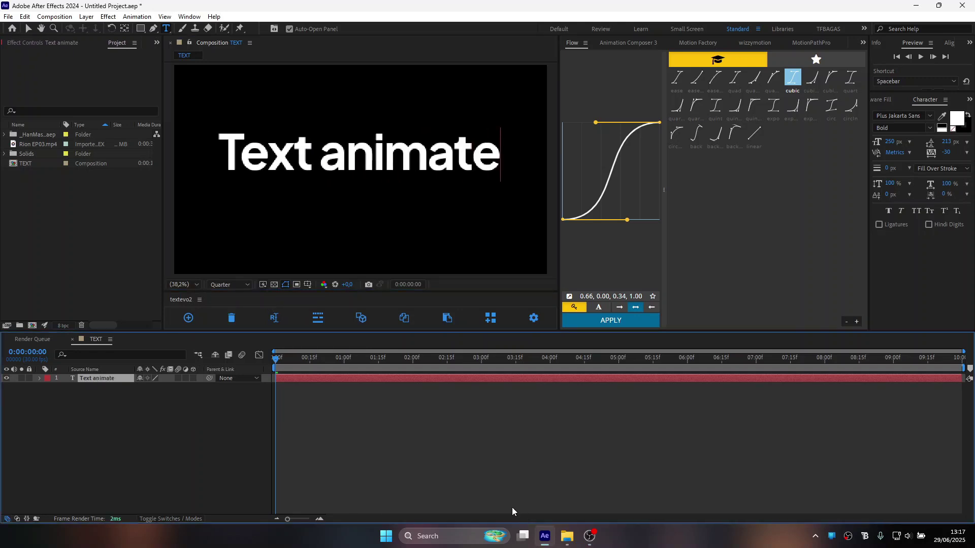
left_click(342, 379)
key("p")
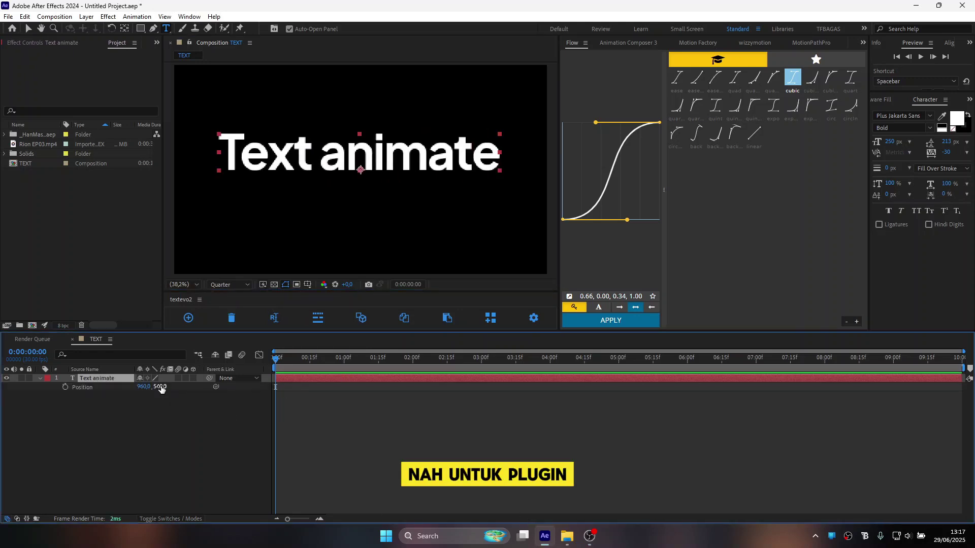
left_click_drag(161, 389, 172, 389)
left_click(356, 421)
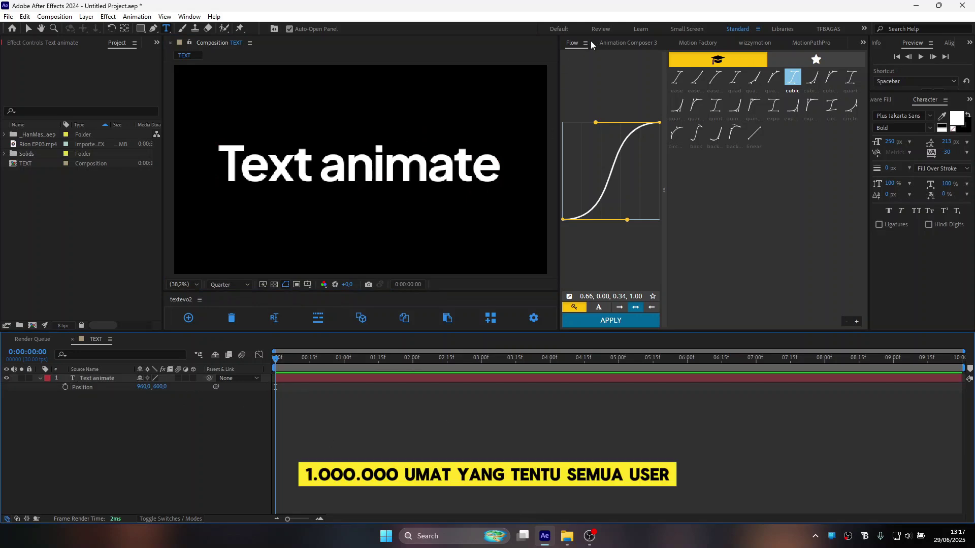
Step: Switch to the selection tool and open the Animation Composer 3 preset browser
key("v")
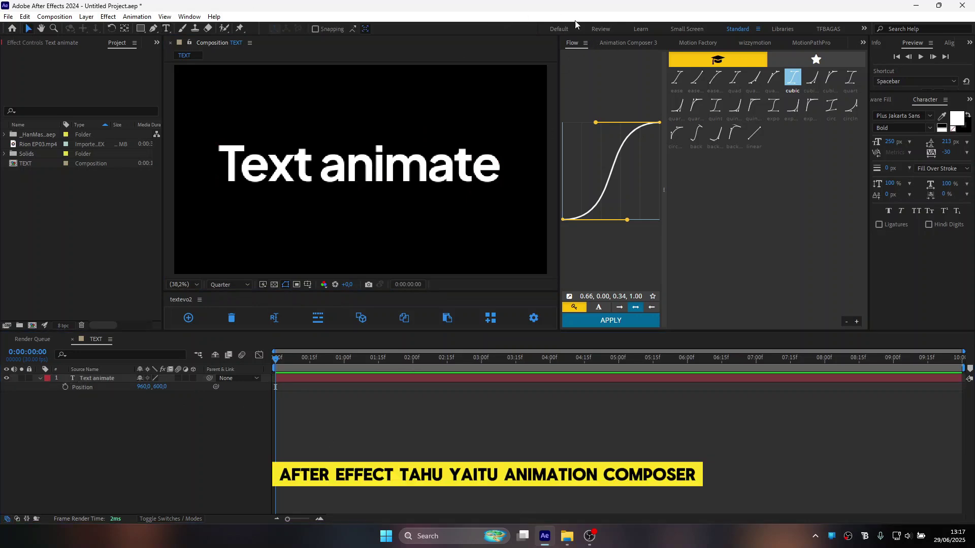
left_click(622, 44)
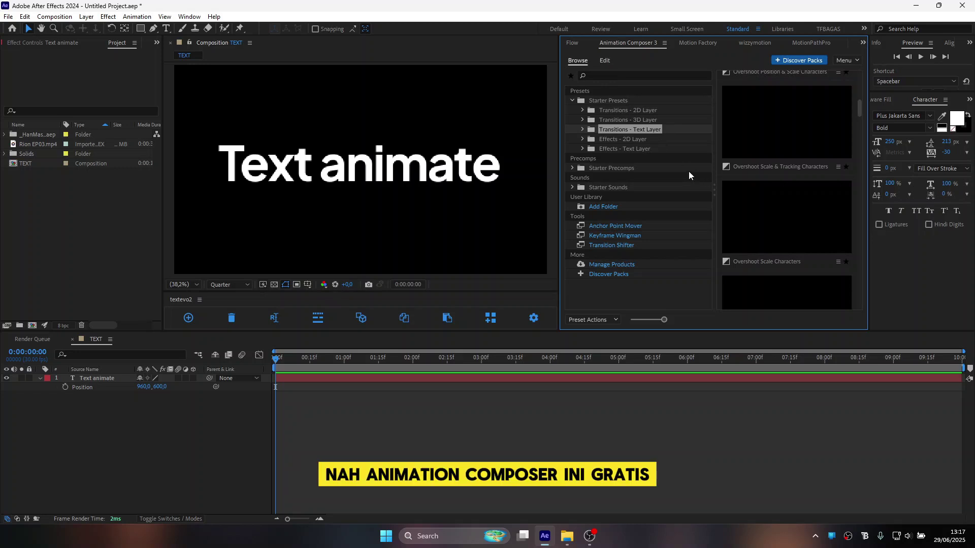
scroll(760, 179, "up", 5)
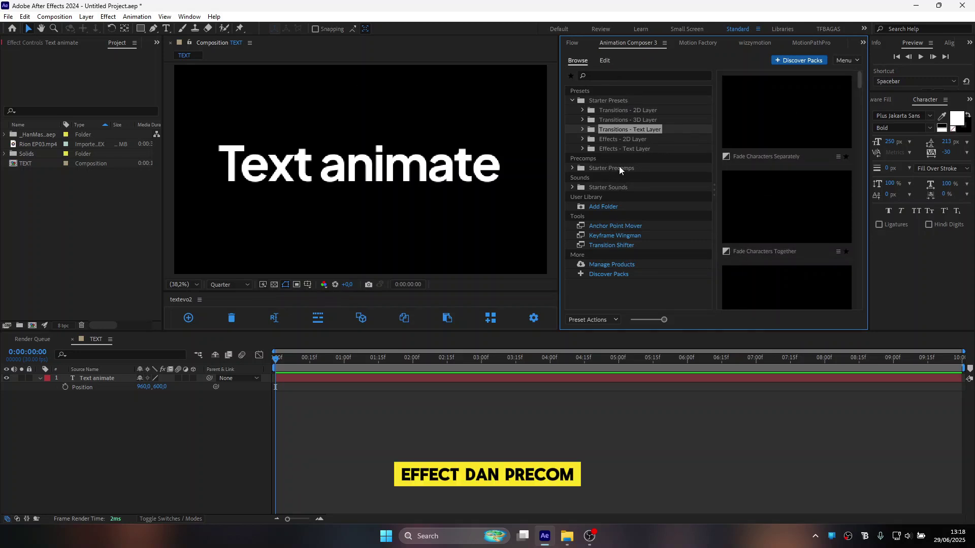
left_click(573, 187)
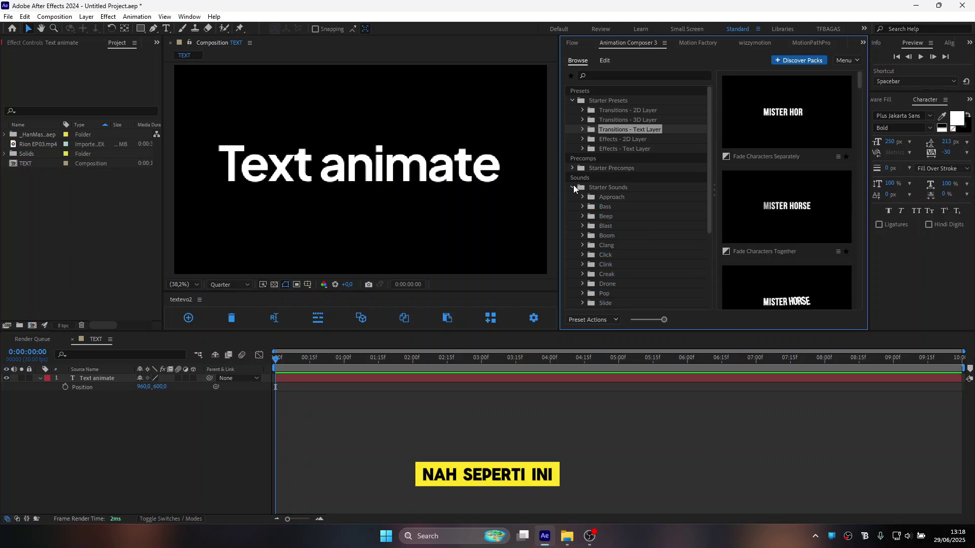
left_click(573, 188)
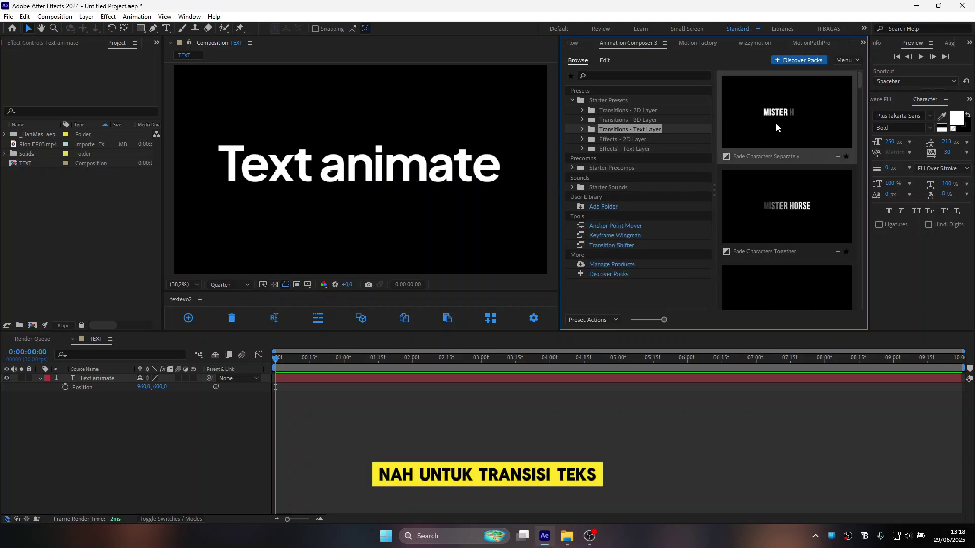
Step: In Transitions - Text Layer, pick the Top variant of Overshoot Scale & Tracking Characters
scroll(780, 178, "down", 5)
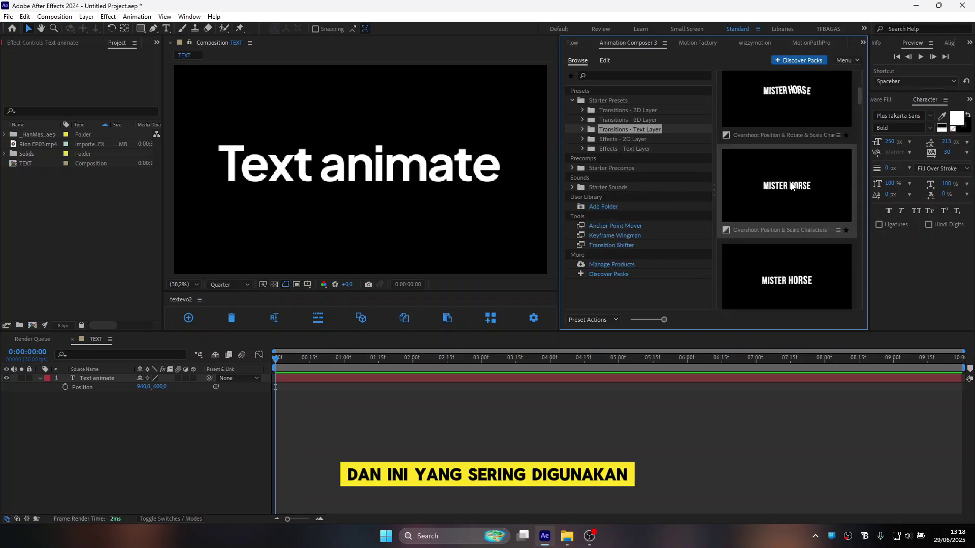
scroll(791, 186, "down", 1)
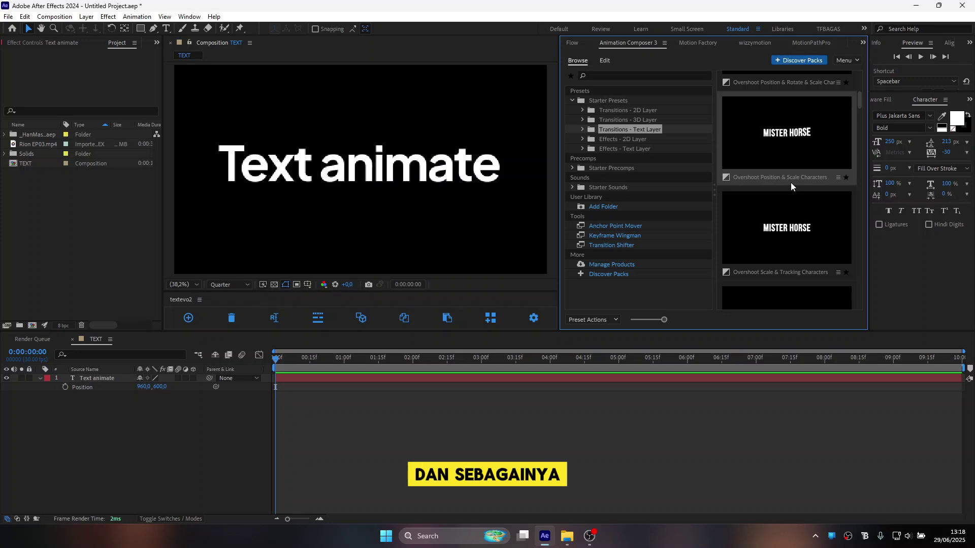
scroll(790, 182, "down", 1)
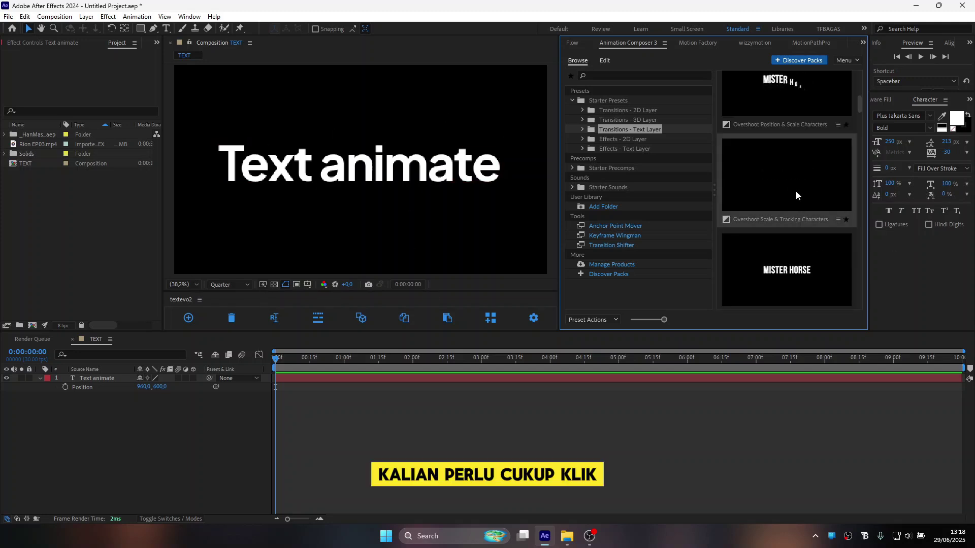
mouse_move(760, 196)
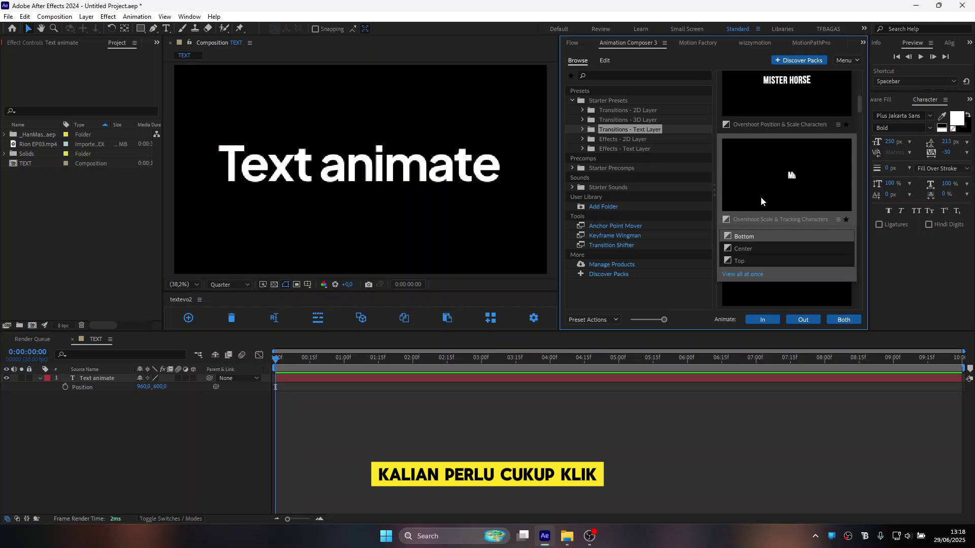
left_click(741, 260)
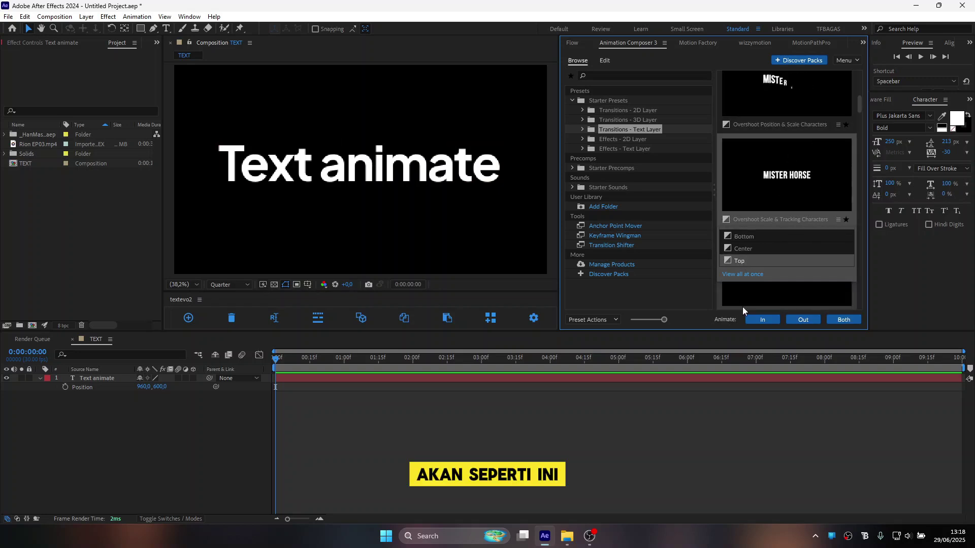
left_click(766, 322)
Step: Apply Overshoot Scale & Tracking Characters as an intro on 'Text animate' and preview it
left_click(441, 379)
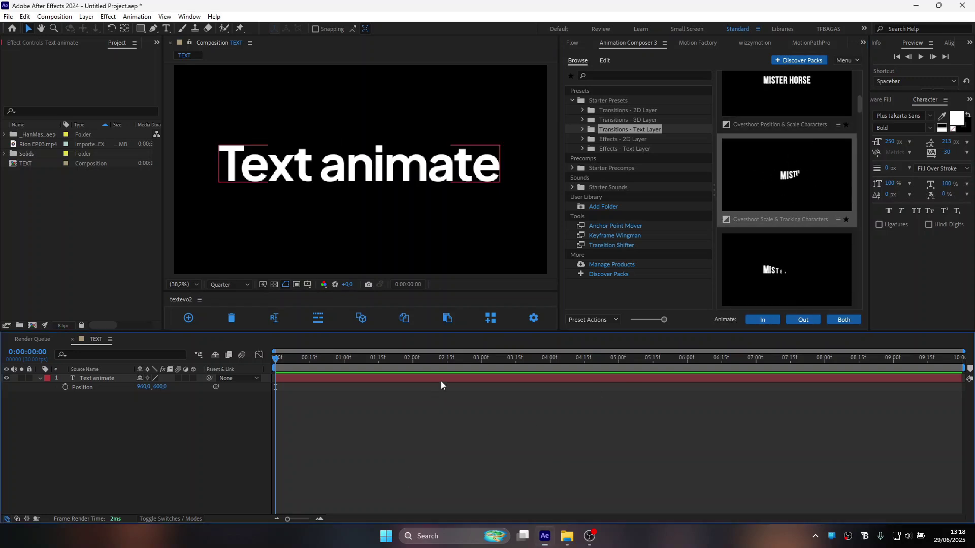
left_click(442, 380)
left_click(765, 322)
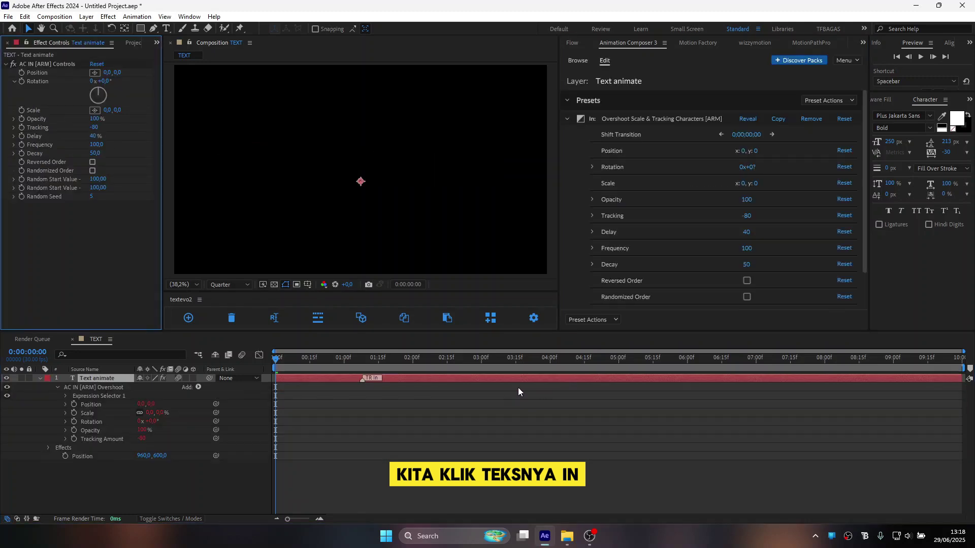
key("space")
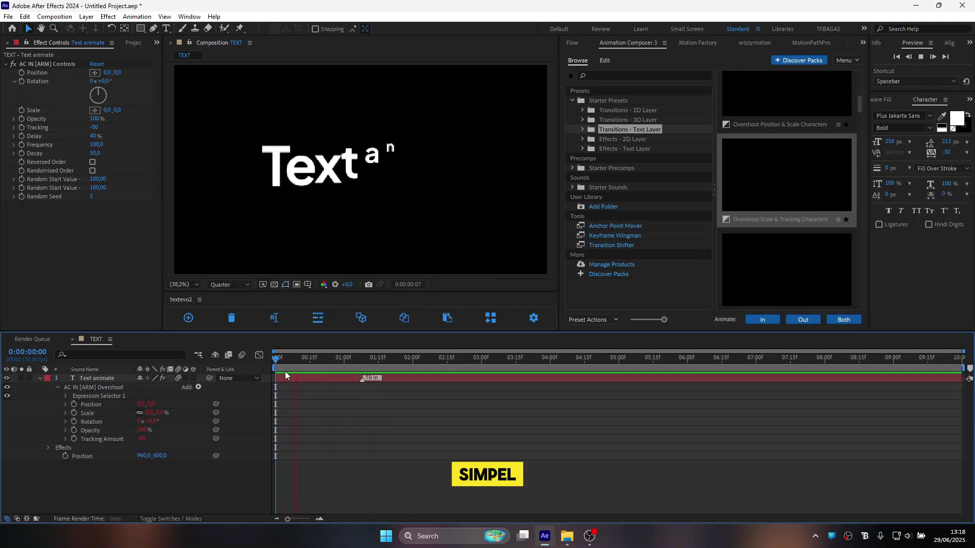
key("space")
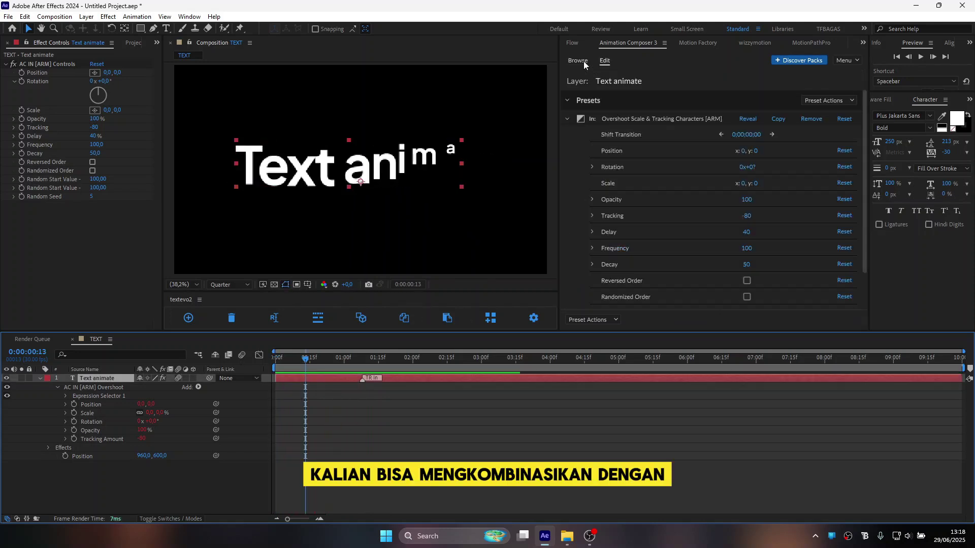
Step: Add the Wiggly Position & Rotate Characters text effect and preview the combined animation
left_click(580, 61)
left_click(620, 149)
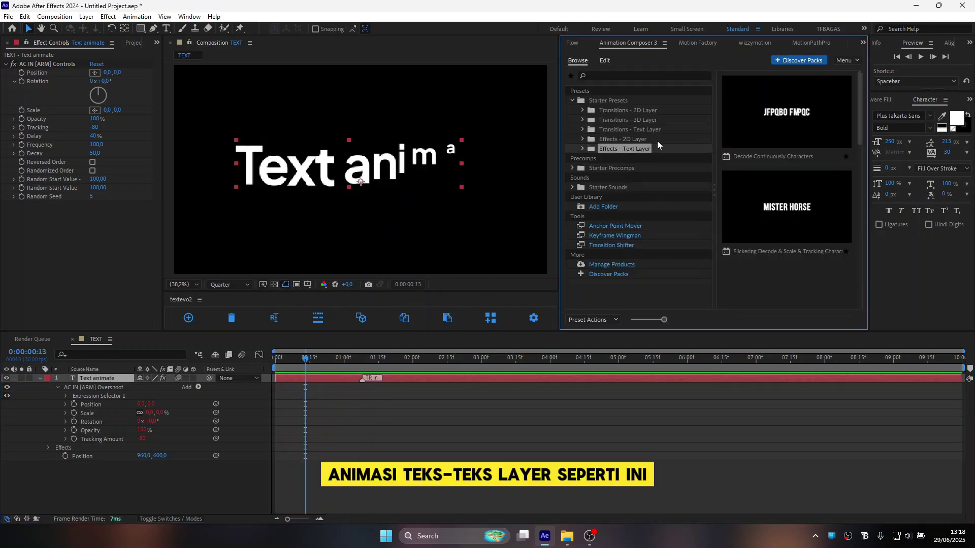
scroll(801, 186, "down", 5)
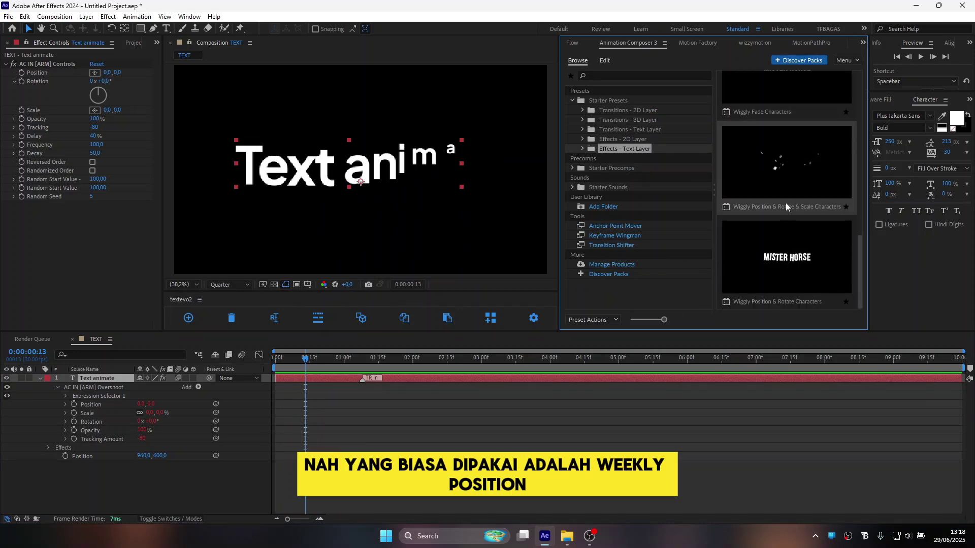
scroll(785, 203, "down", 1)
left_click(803, 254)
left_click(841, 321)
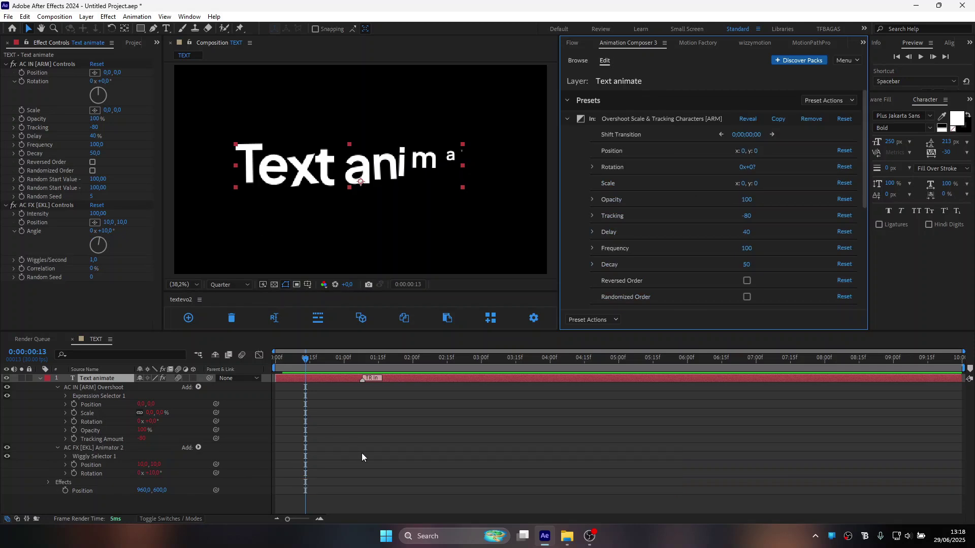
key("space")
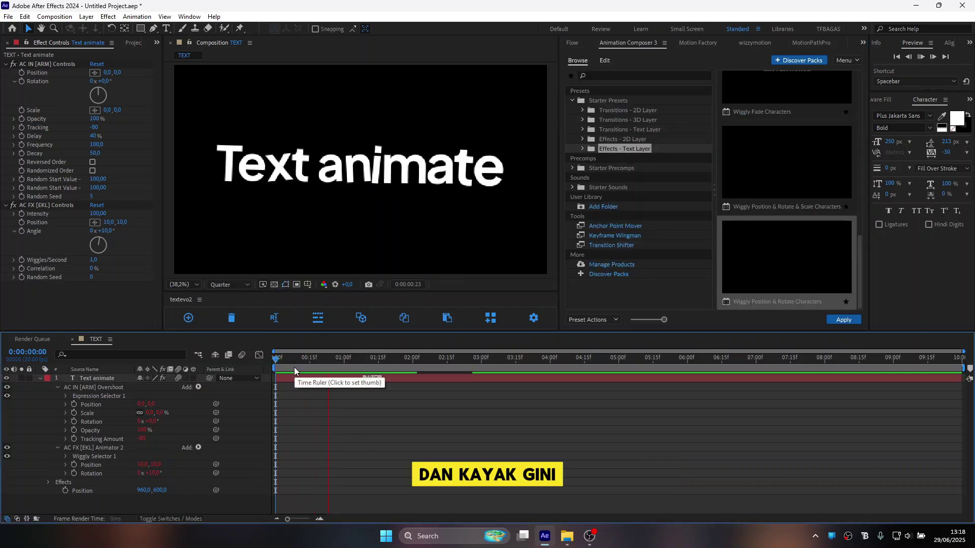
left_click(307, 362)
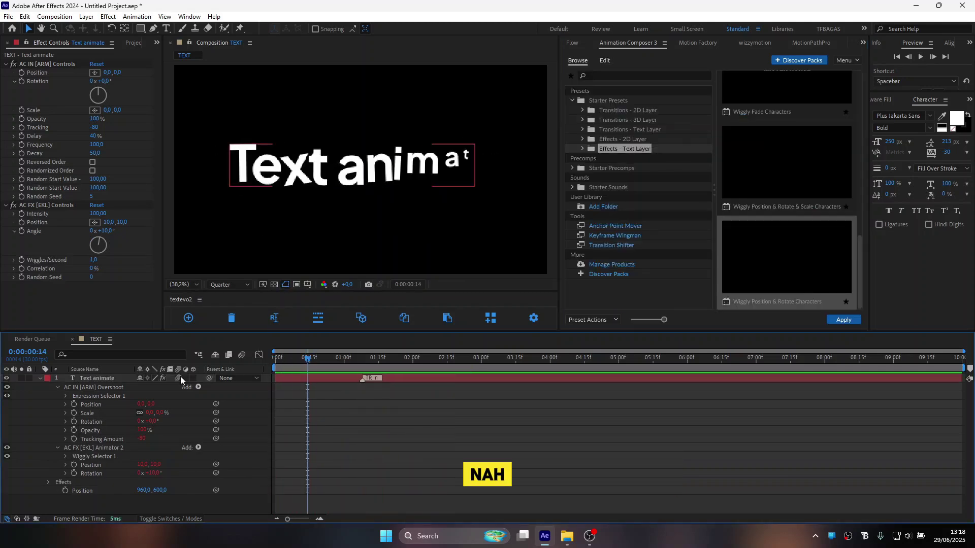
left_click(89, 379)
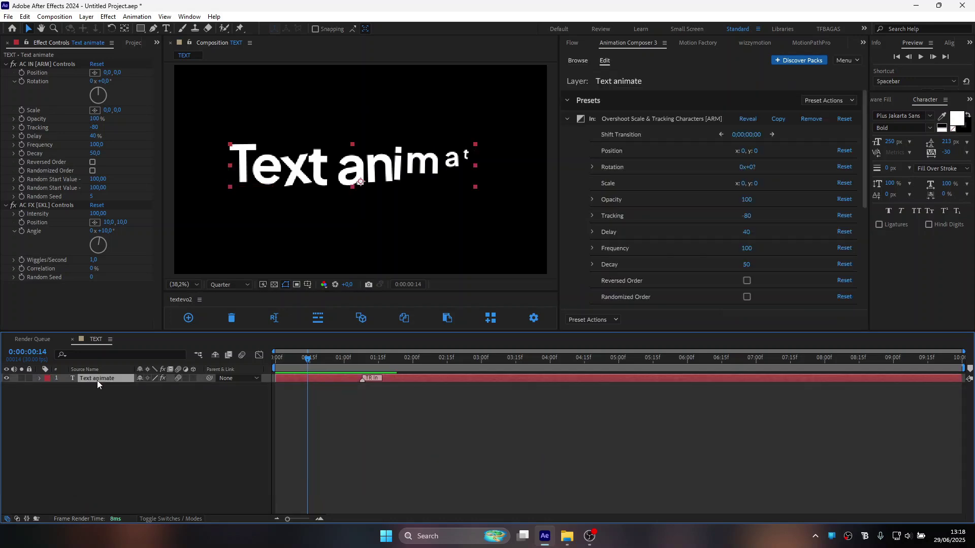
Step: Delete the animated layer and create a new 'Text animate' text layer
key("Delete")
right_click(127, 373)
mouse_move(218, 277)
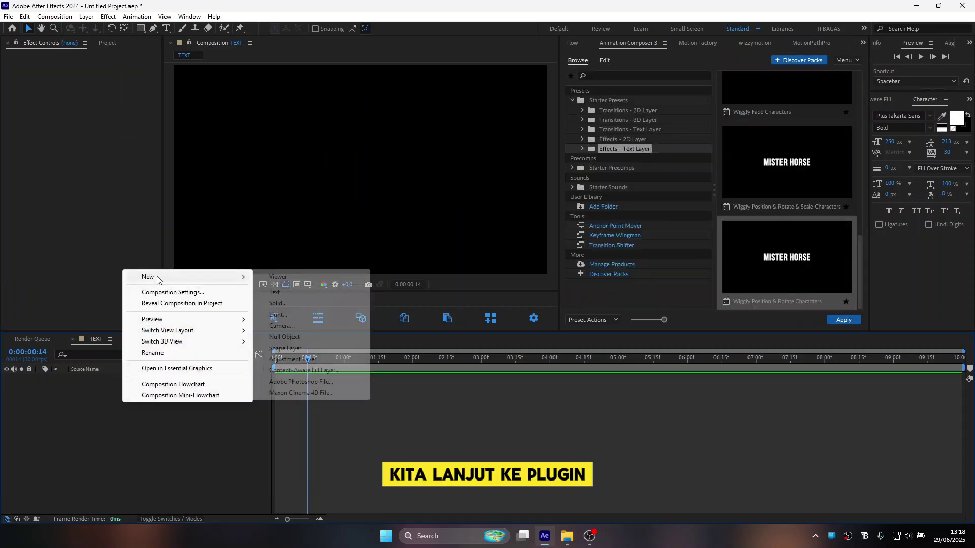
left_click(306, 293)
type("Text a")
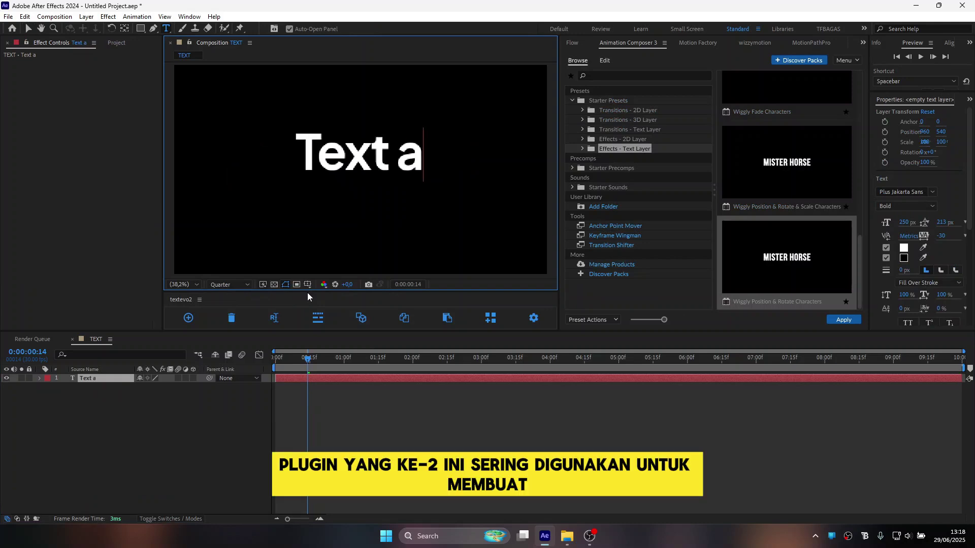
type("nimate")
Step: Move the new title down to Position 960, 615 and deselect it
left_click(410, 379)
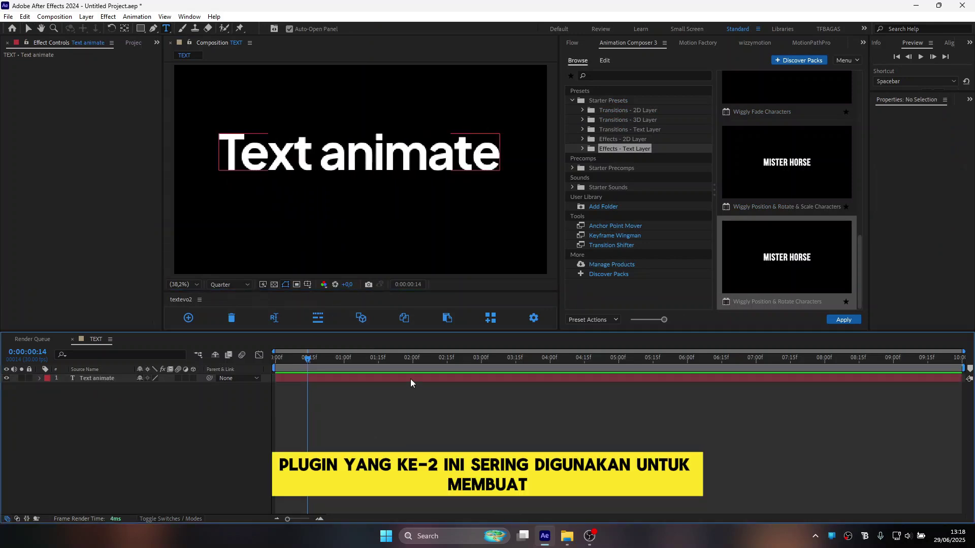
key("p")
left_click_drag(160, 387, 193, 392)
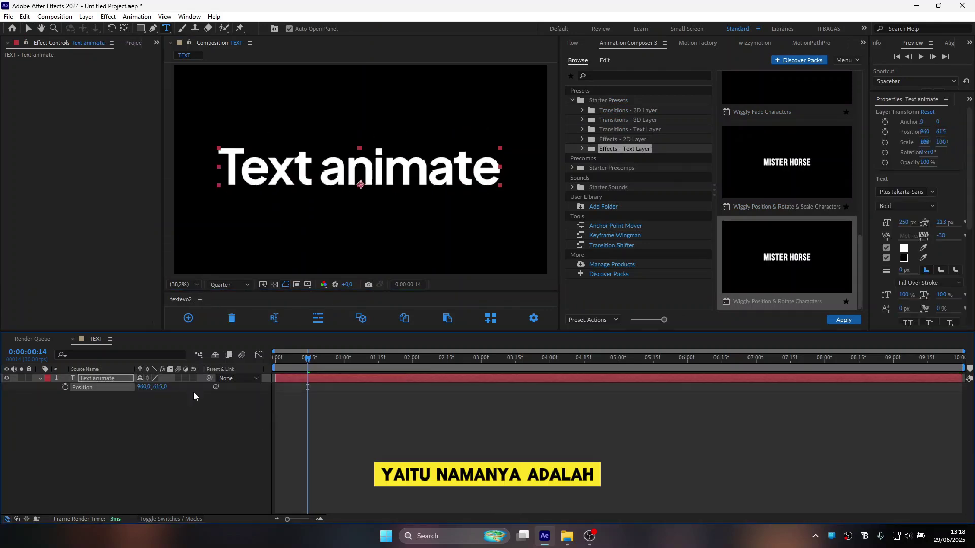
left_click(193, 392)
scroll(726, 43, "down", 3)
scroll(726, 40, "down", 2)
Step: Select 'Text animate' and animate it with Han Motion Type's Grid style from the centre
scroll(726, 40, "down", 2)
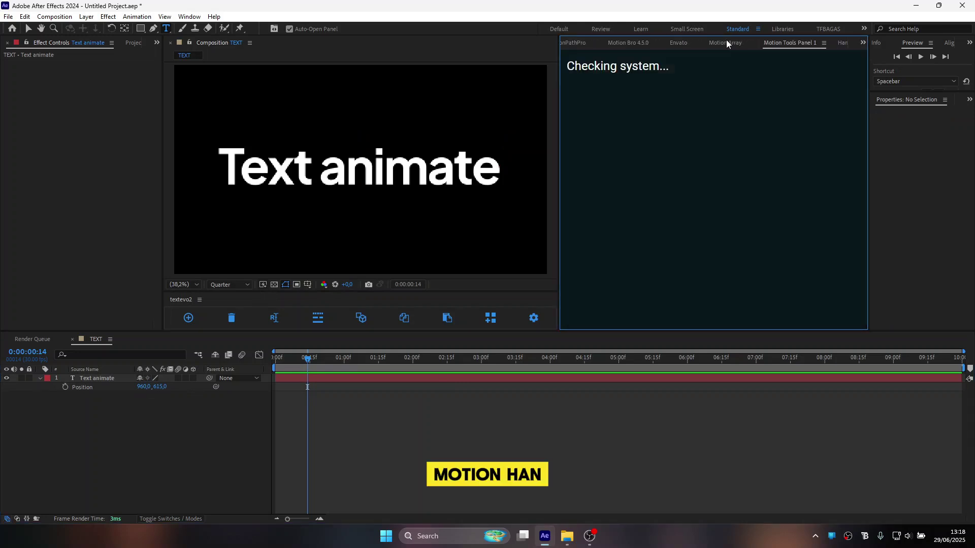
scroll(726, 40, "down", 1)
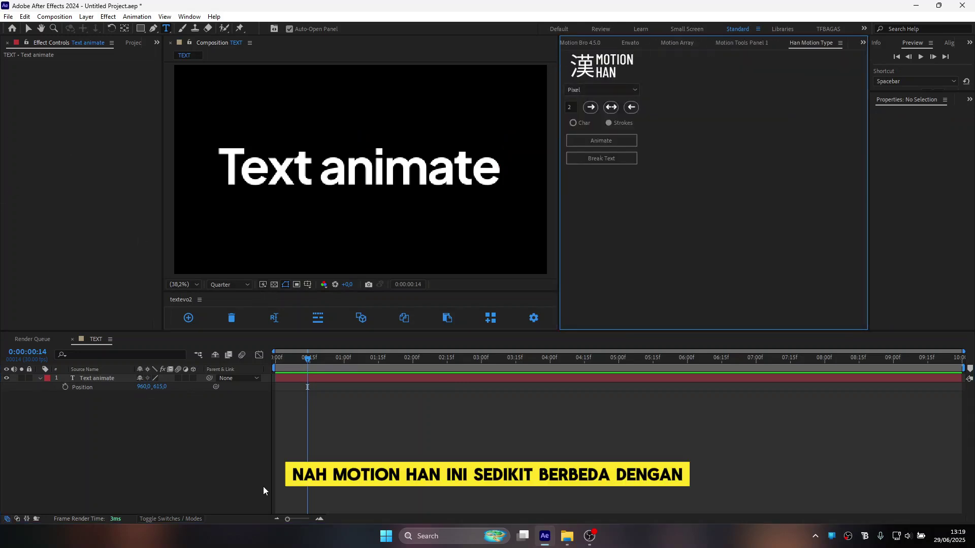
left_click(28, 28)
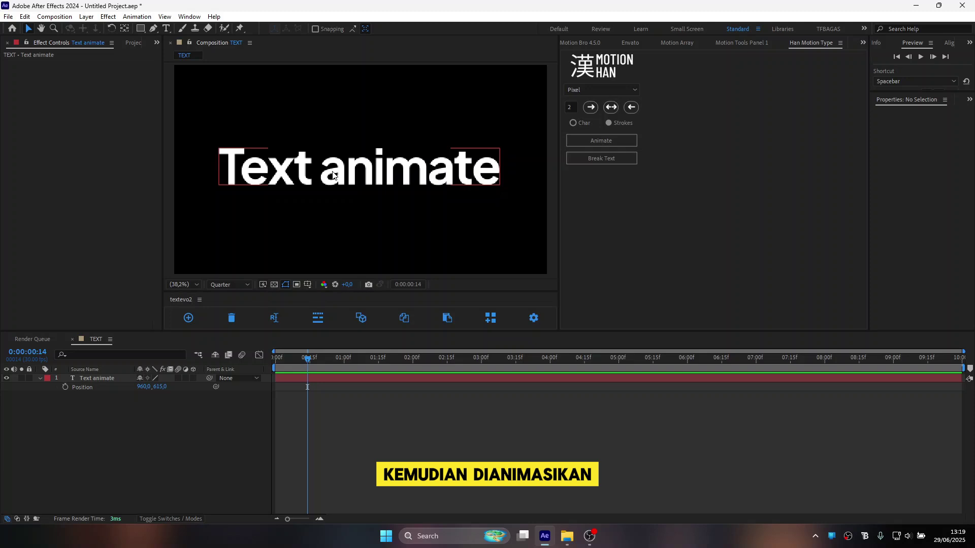
left_click(403, 380)
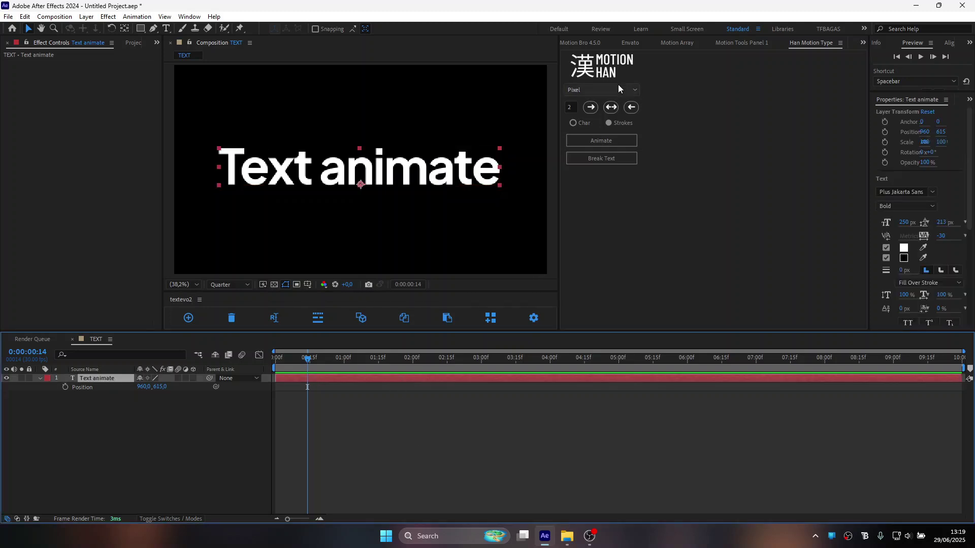
left_click(618, 86)
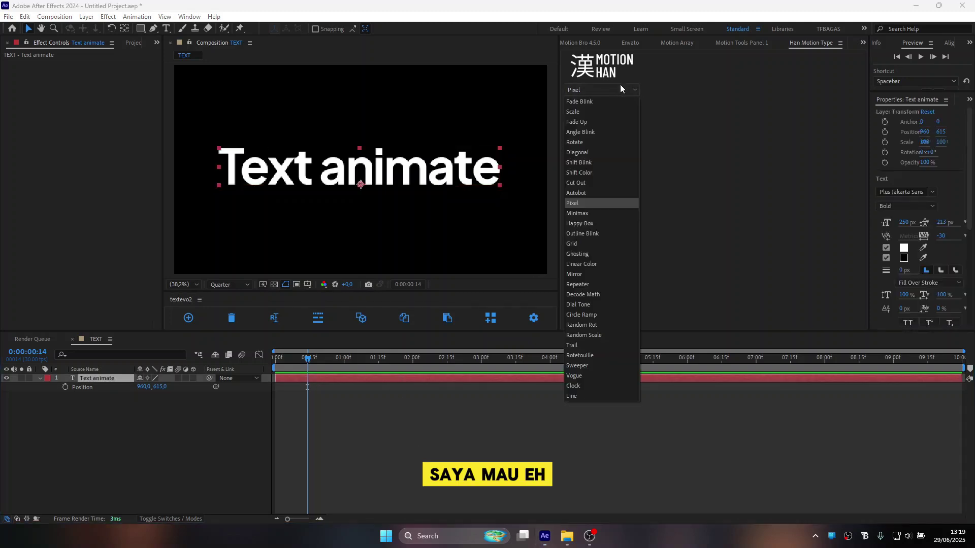
left_click(592, 243)
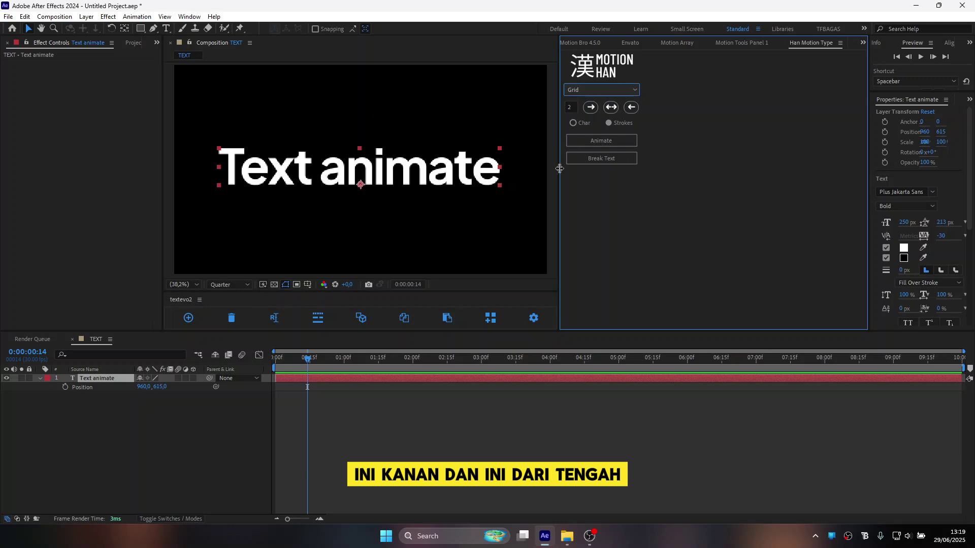
left_click(611, 108)
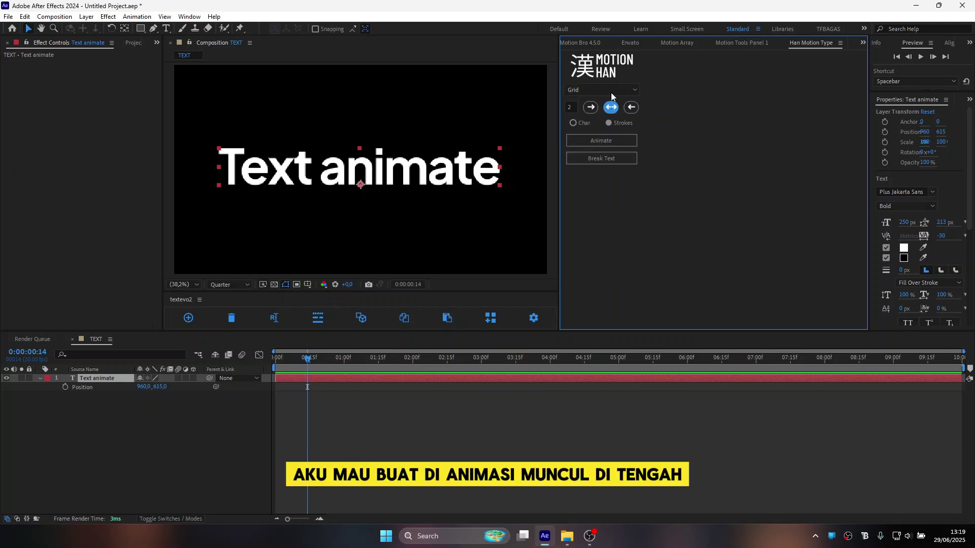
left_click(607, 140)
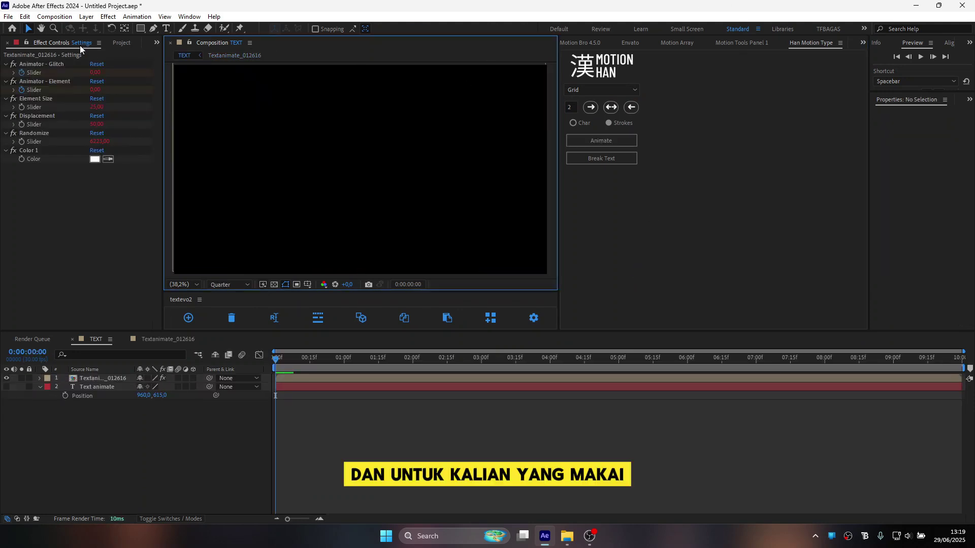
Step: Check Project Settings, keeping CUDA GPU acceleration as the renderer
left_click(124, 47)
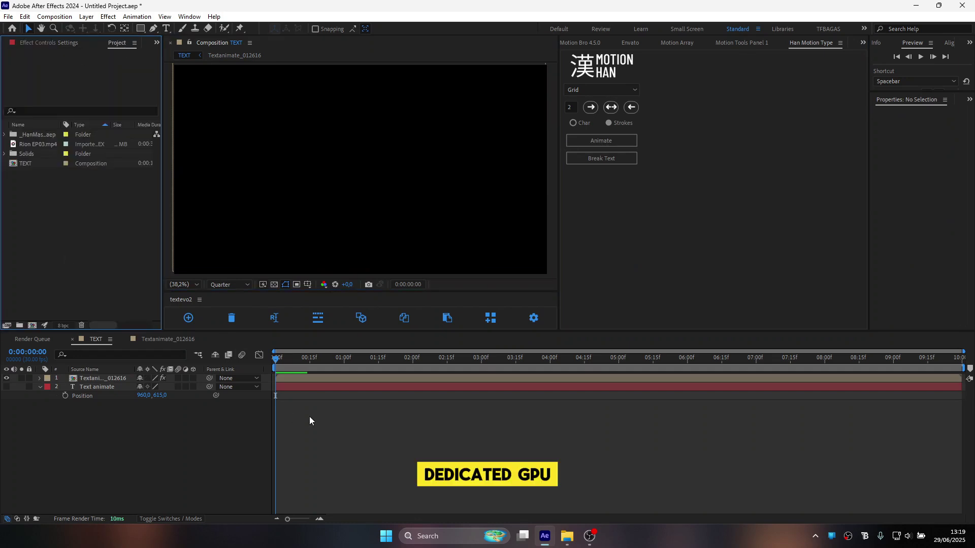
left_click(309, 360)
left_click_drag(310, 360, 126, 343)
left_click(63, 325)
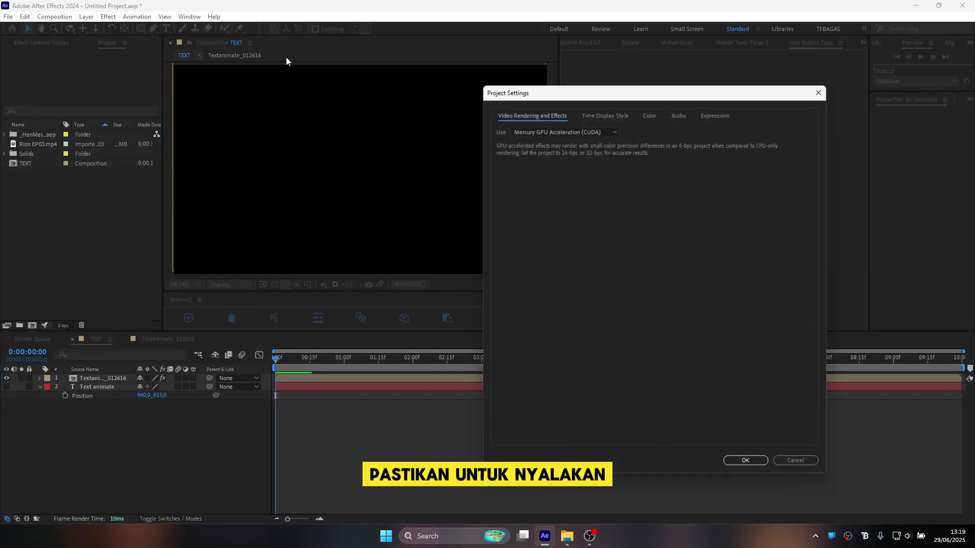
left_click(604, 130)
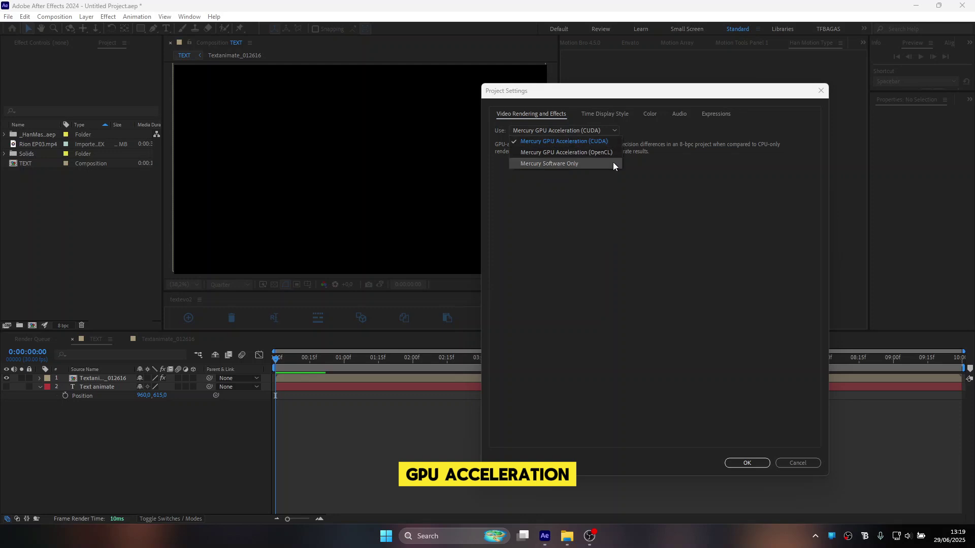
key("Escape")
left_click(746, 463)
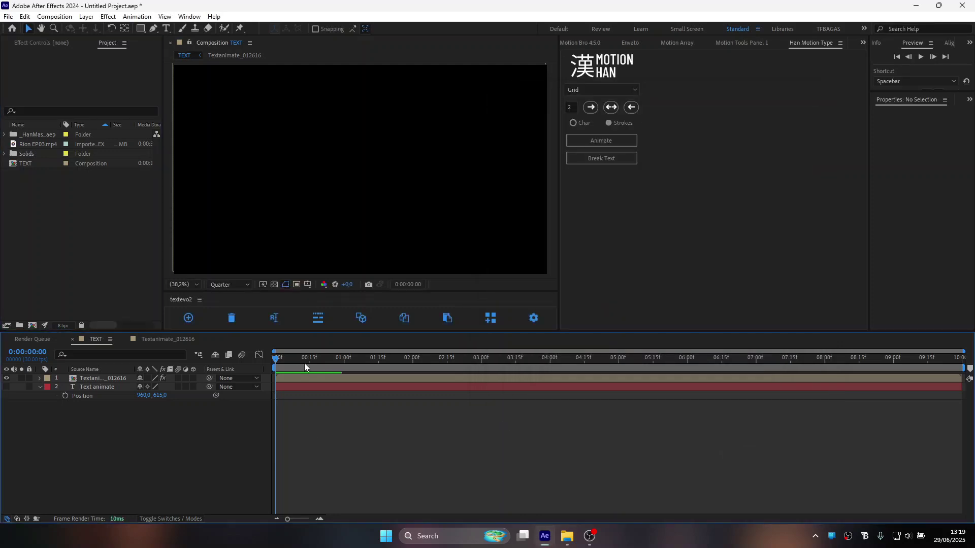
Step: Preview the Grid animation at full resolution, then return the viewer to quarter resolution
key("space")
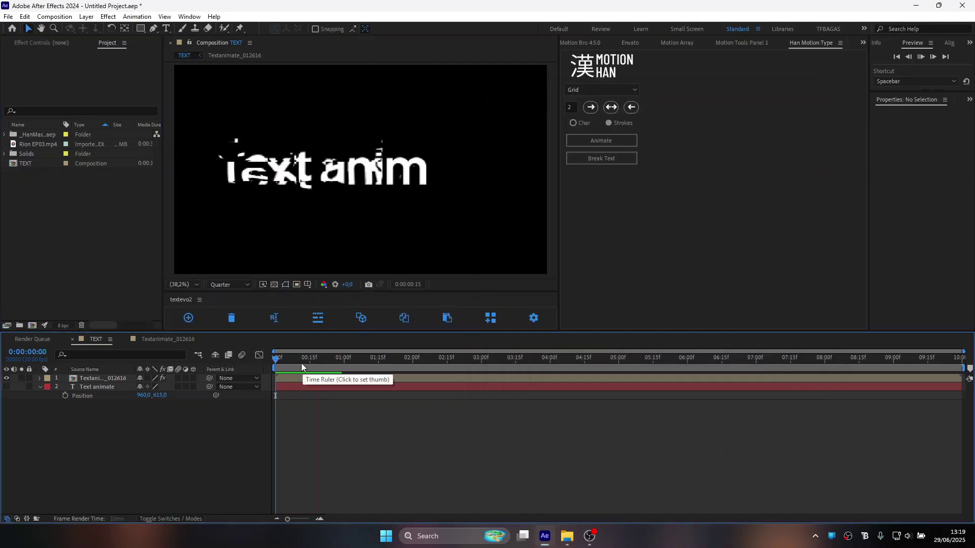
left_click(293, 364)
left_click_drag(294, 364, 323, 364)
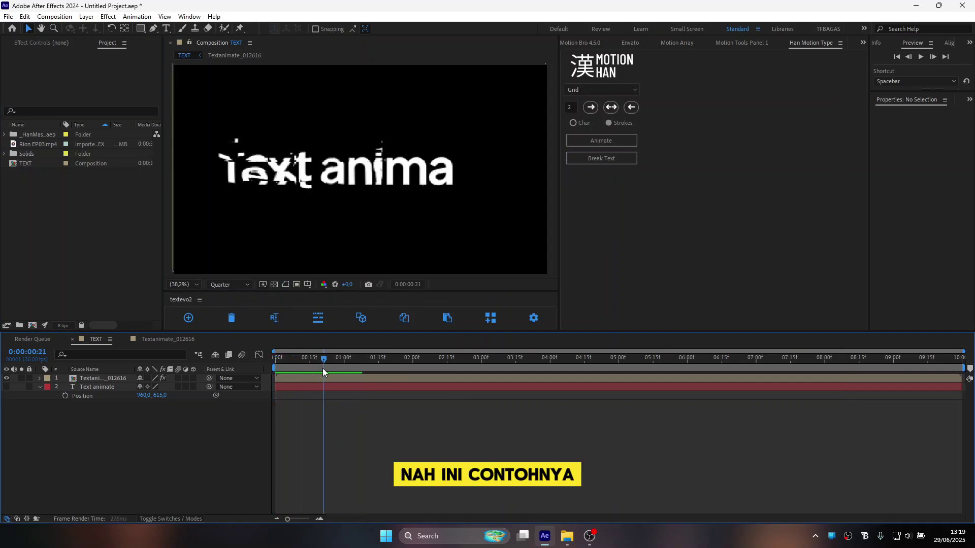
left_click(230, 285)
left_click(224, 254)
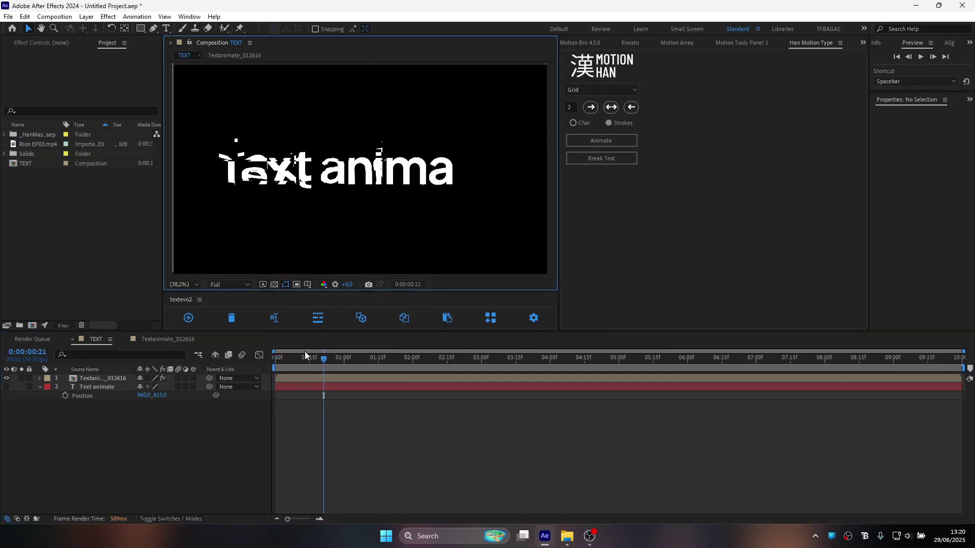
left_click_drag(311, 355, 307, 355)
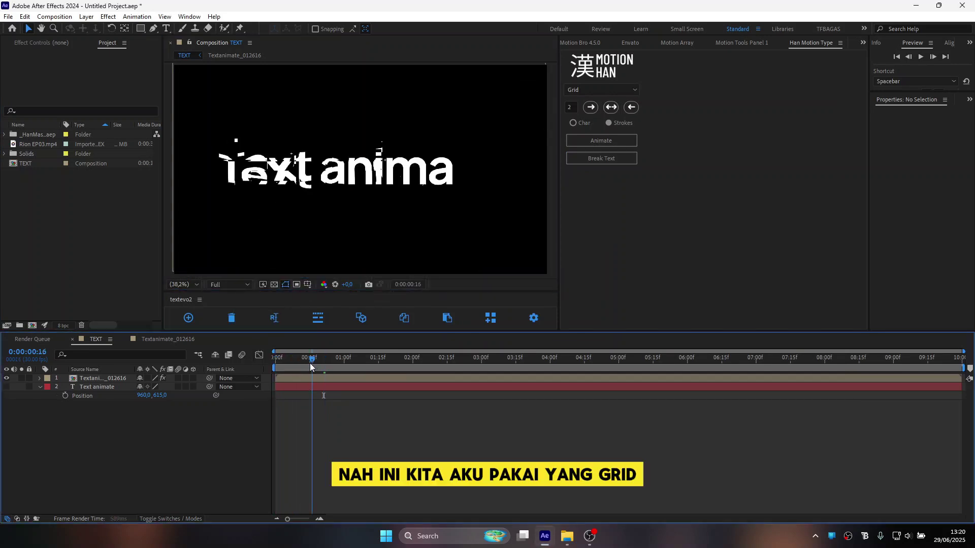
left_click(239, 286)
left_click(236, 342)
Step: Delete the Textanimate_012616 layer and reselect the 'Text animate' layer
left_click(108, 385)
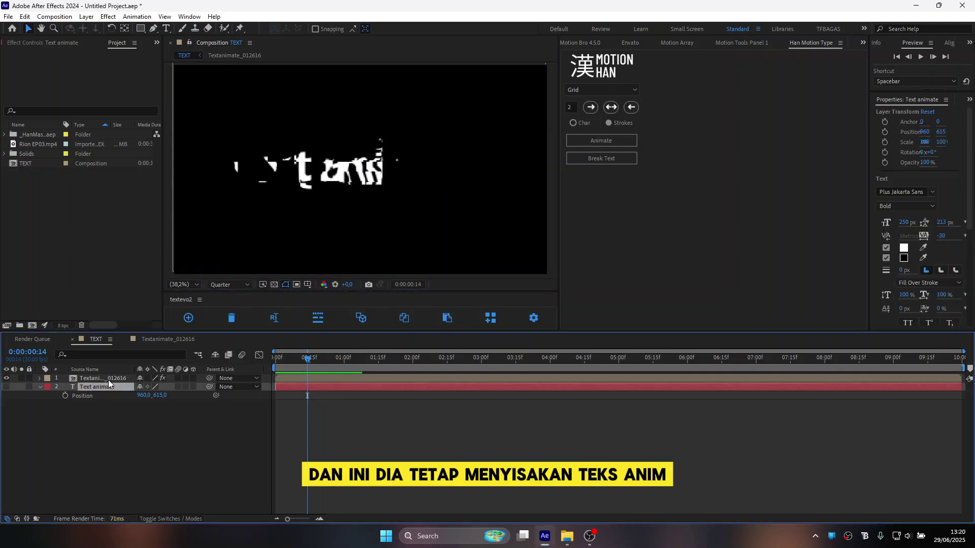
left_click(99, 379)
key("Delete")
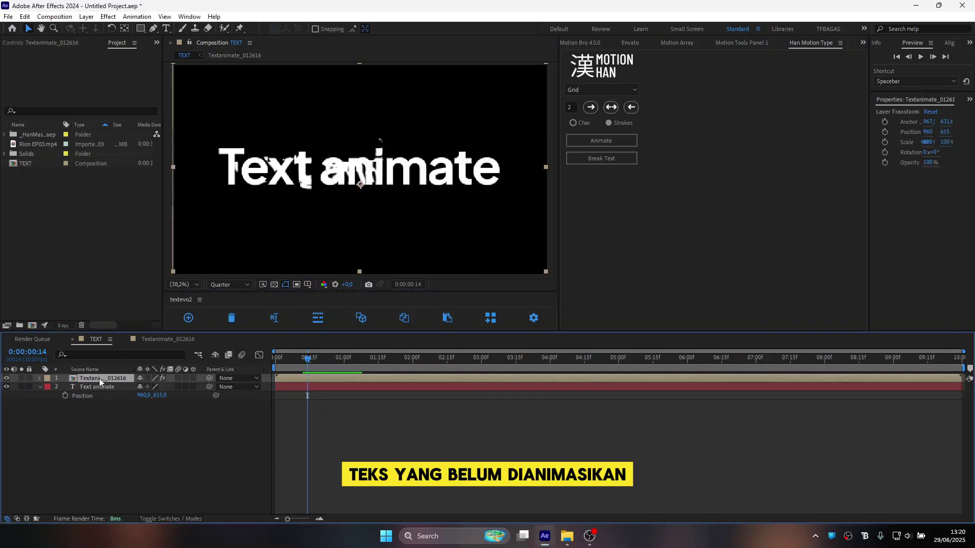
left_click(303, 372)
left_click(303, 378)
Step: Apply Han Motion Type's Cut Out style from the centre and preview it at frame 0:00:00:08
left_click(604, 90)
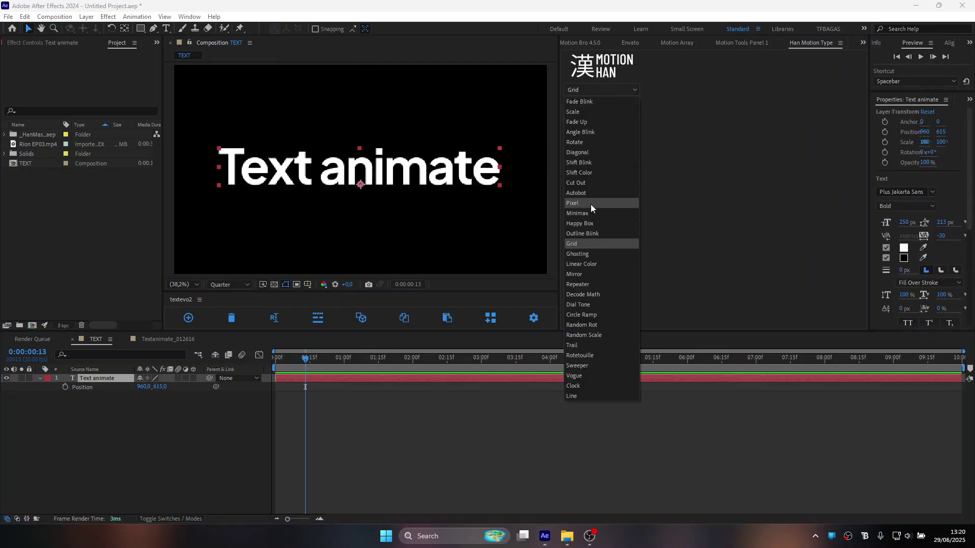
left_click(588, 183)
left_click(611, 107)
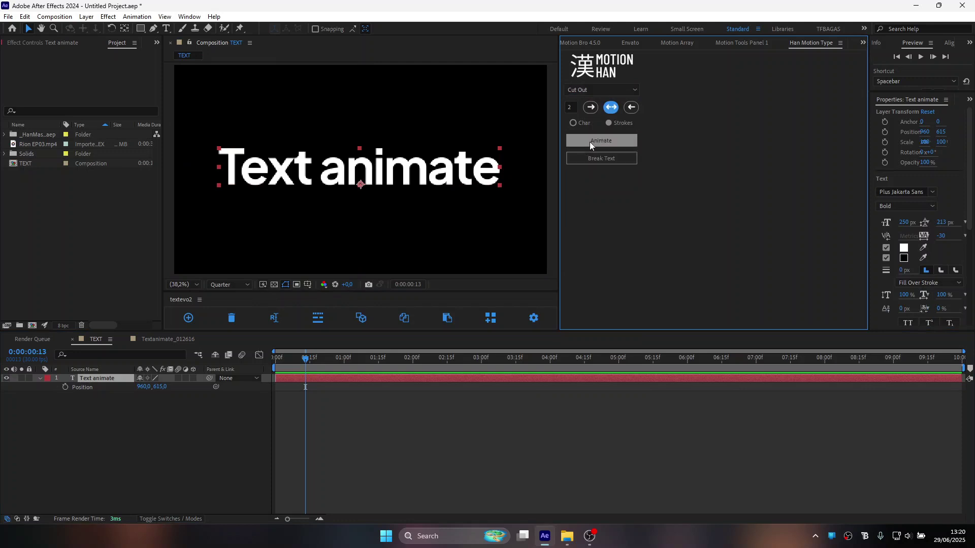
left_click(589, 142)
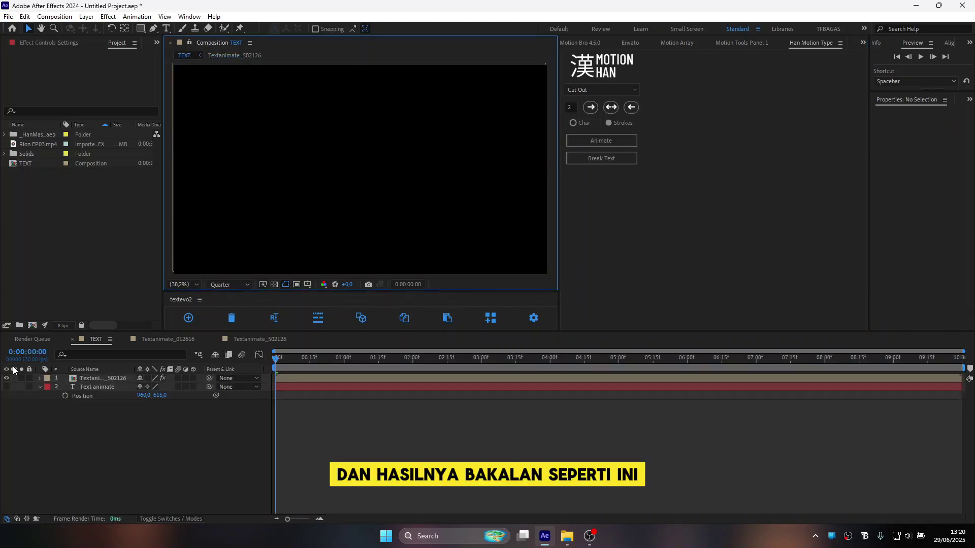
key("space")
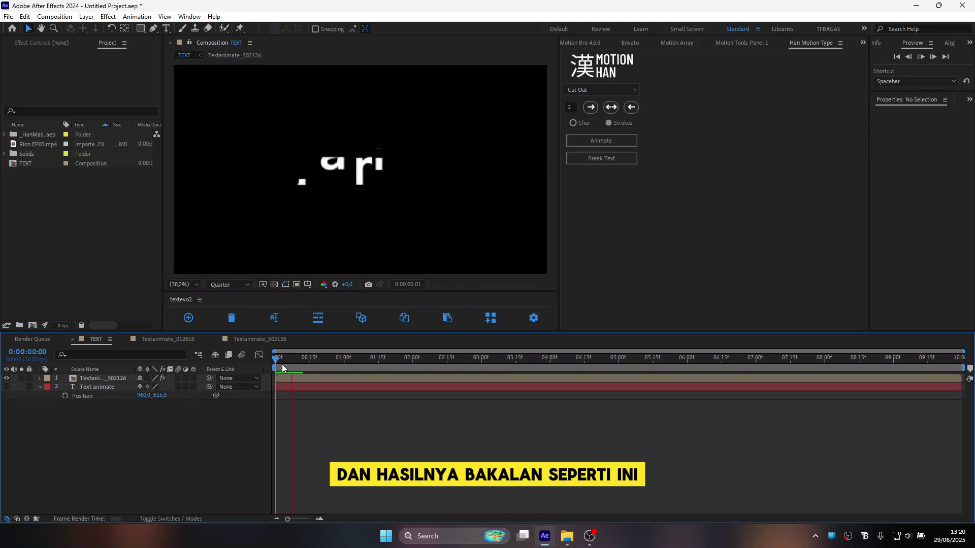
key("space")
key("space")
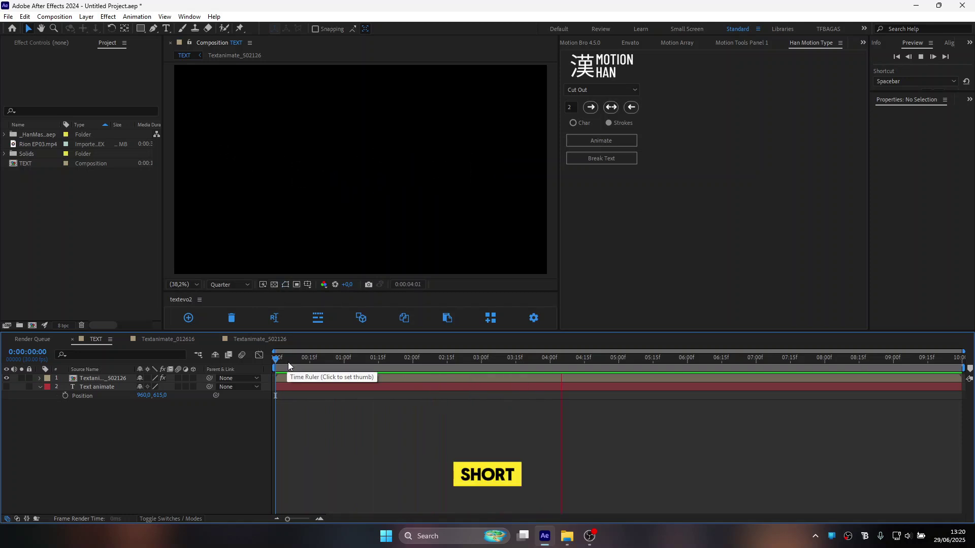
left_click_drag(288, 365, 294, 366)
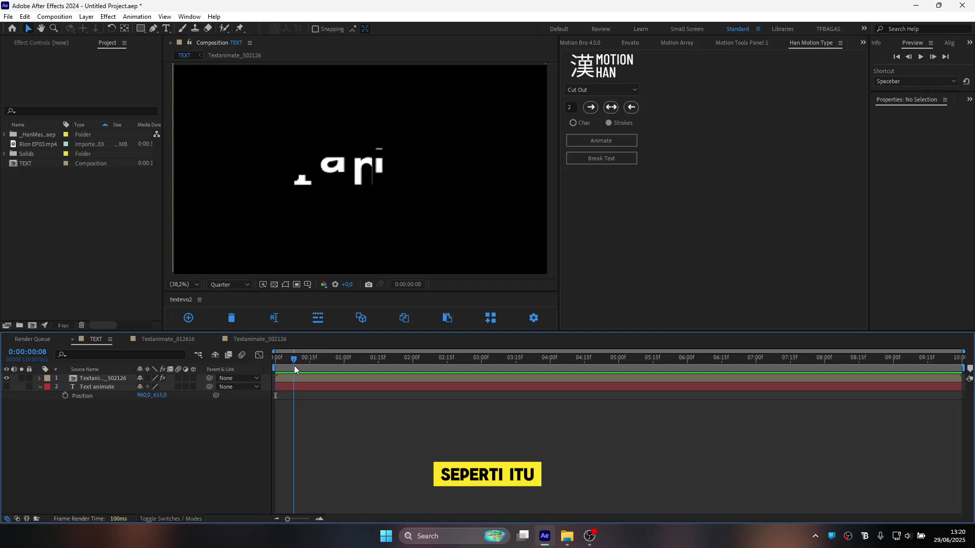
left_click(318, 377)
double_click(316, 377)
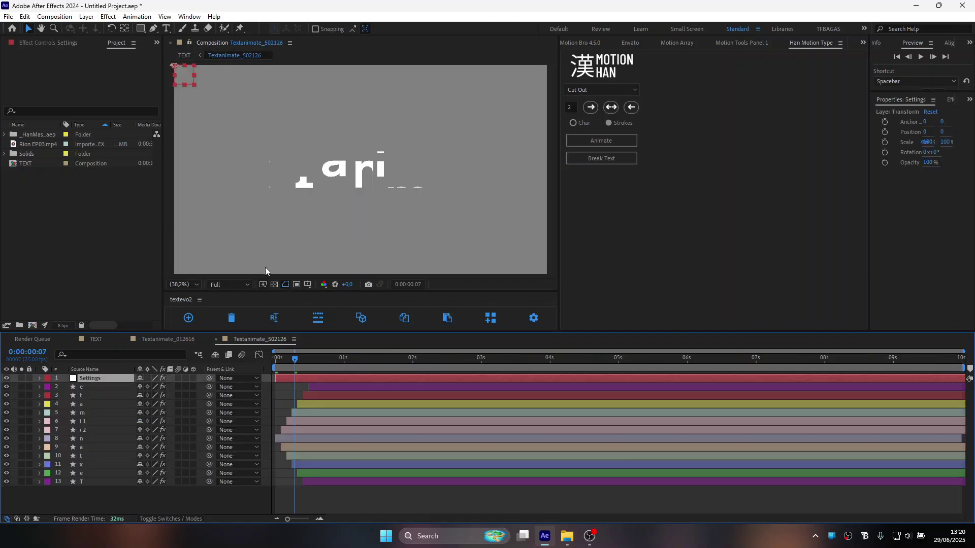
left_click_drag(321, 366, 361, 367)
left_click(82, 396)
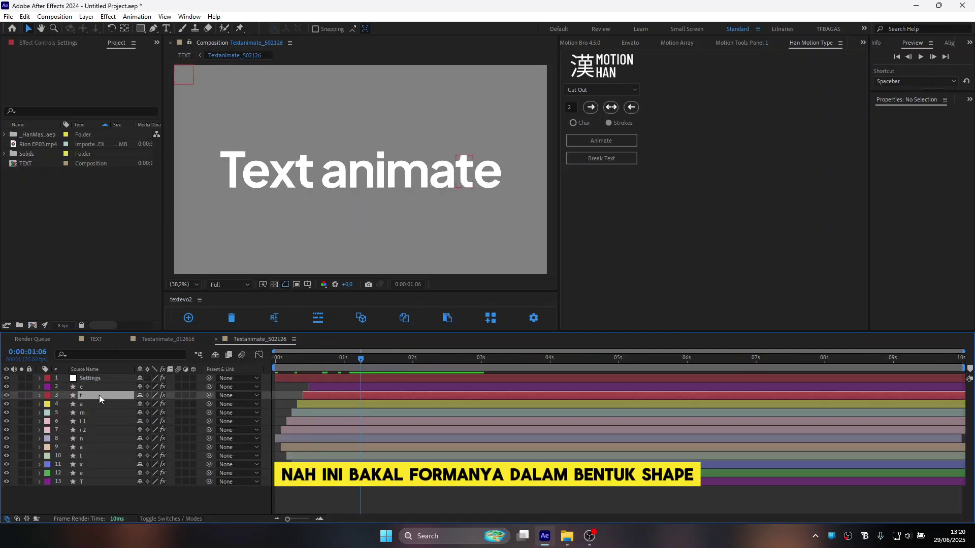
left_click(82, 422)
left_click(81, 464)
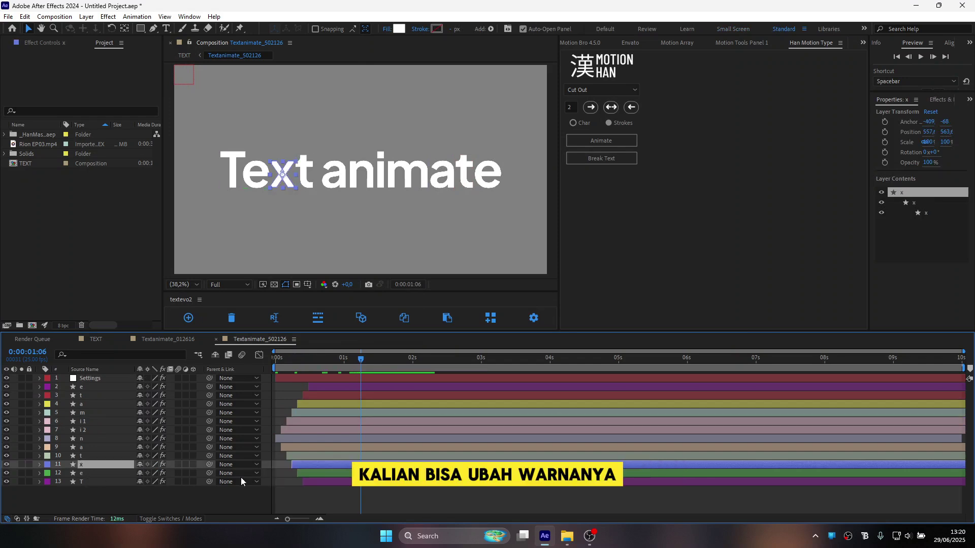
left_click(396, 28)
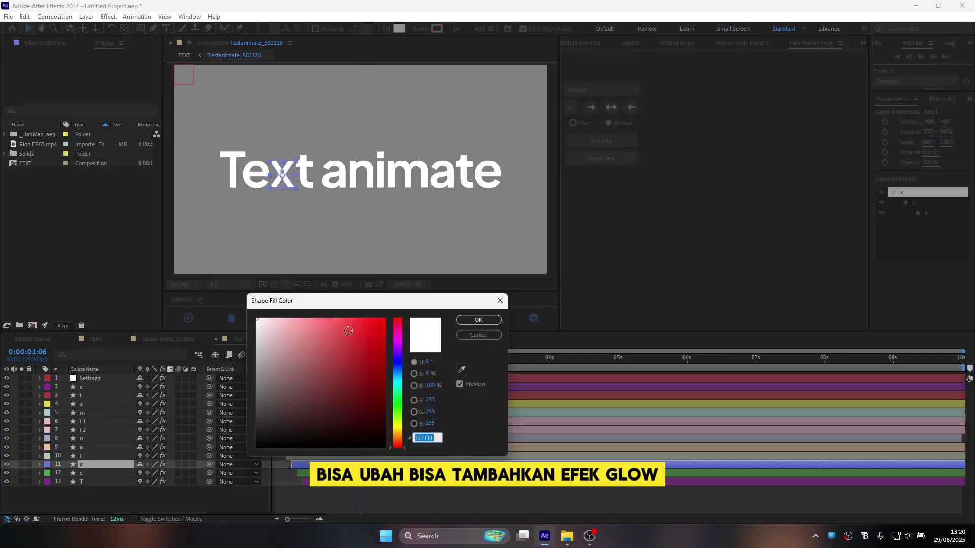
left_click(486, 336)
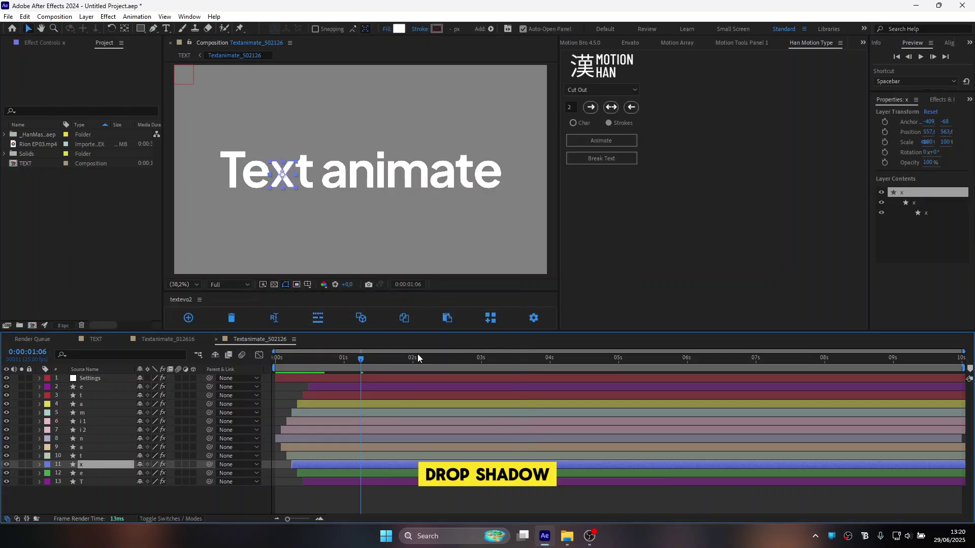
mouse_move(360, 358)
left_mouse_down()
mouse_move(320, 358)
mouse_move(360, 364)
left_mouse_up()
Step: Delete the Cut Out layer, reselect 'Text animate', and open the Motion Bro 4.5.0 presets panel
left_click(96, 339)
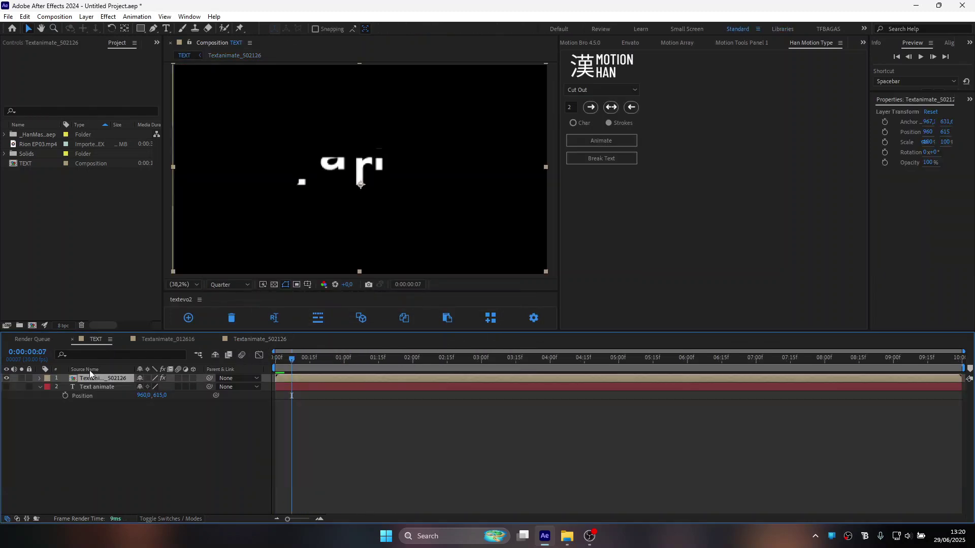
key("Delete")
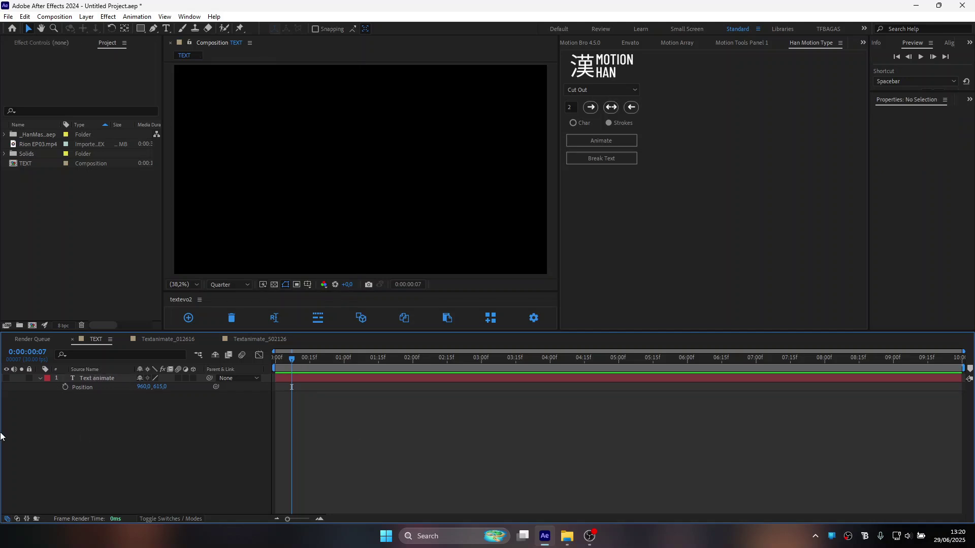
left_click(86, 380)
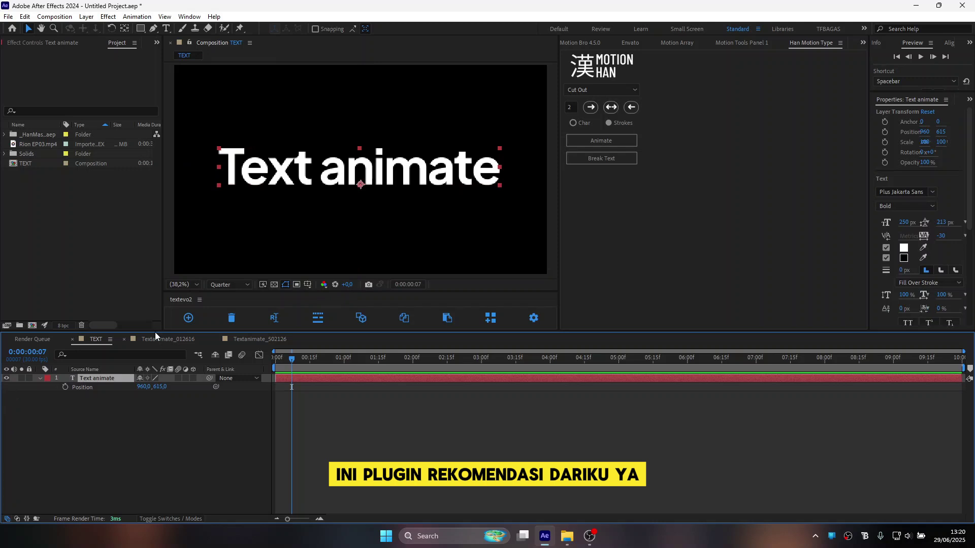
left_click(629, 44)
left_click(629, 46)
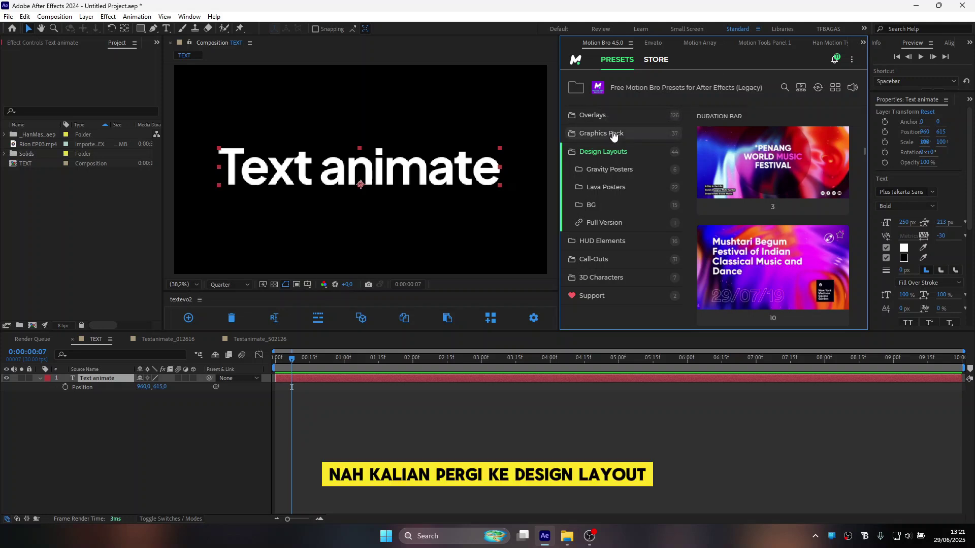
Step: Open Motion Bro's Design Layouts and scroll the grid down to the festival poster card
left_click(624, 152)
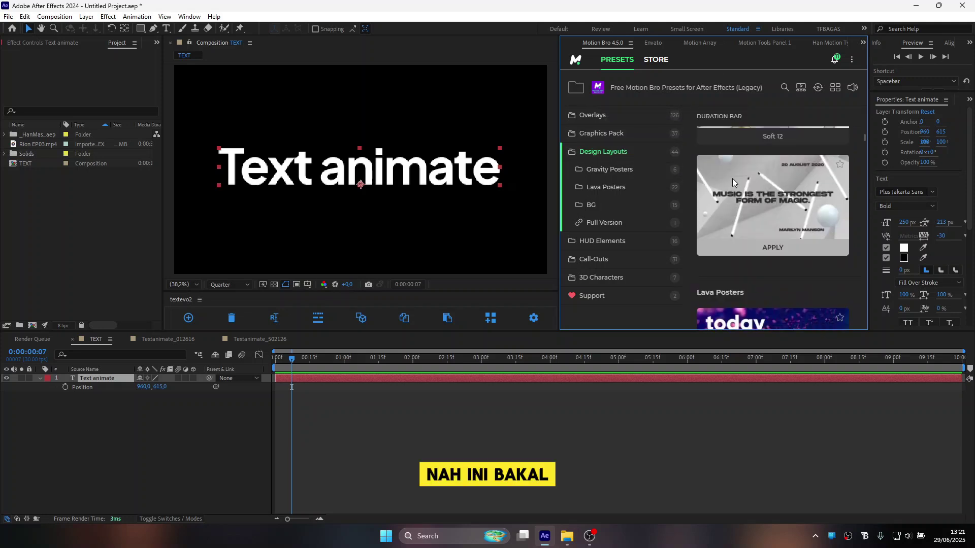
mouse_move(776, 163)
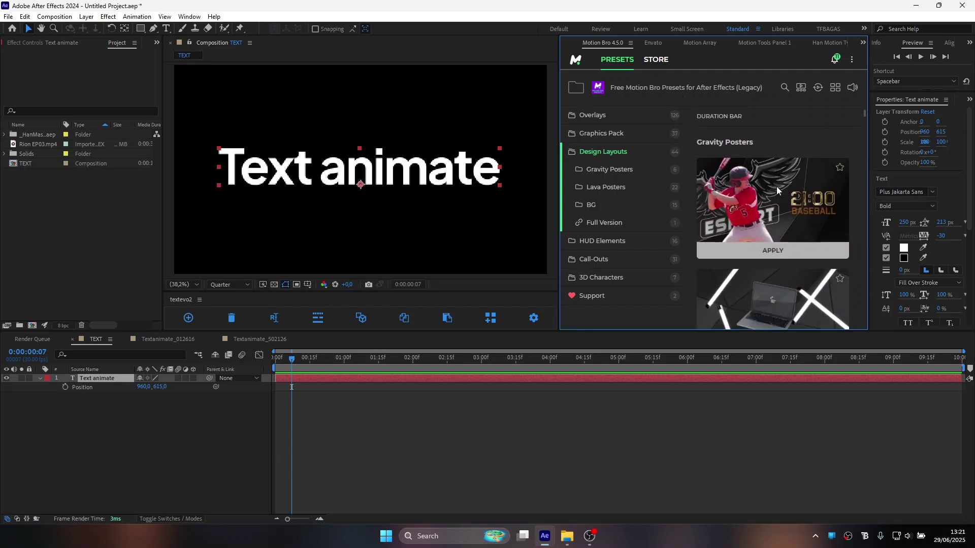
scroll(792, 193, "down", 2)
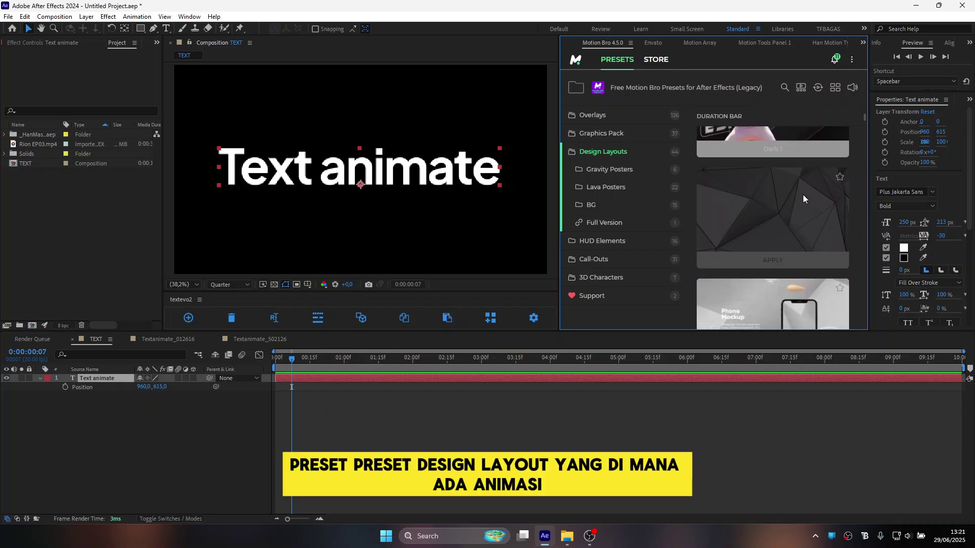
scroll(755, 189, "down", 2)
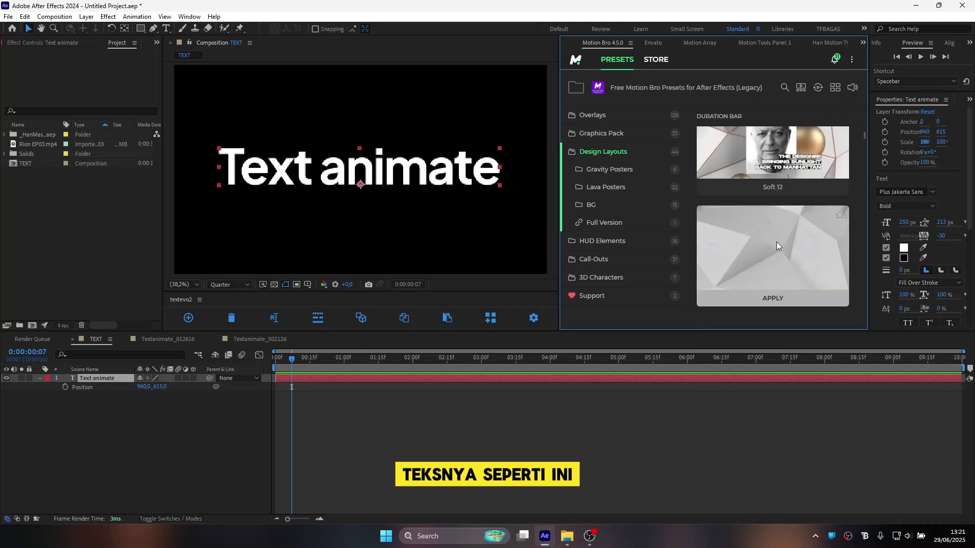
scroll(761, 252, "down", 2)
scroll(760, 247, "down", 2)
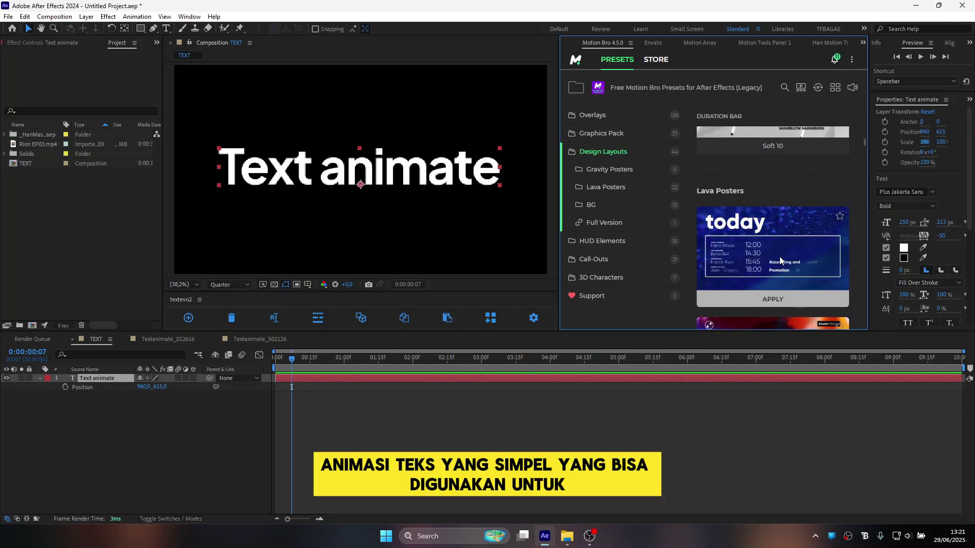
scroll(779, 259, "down", 2)
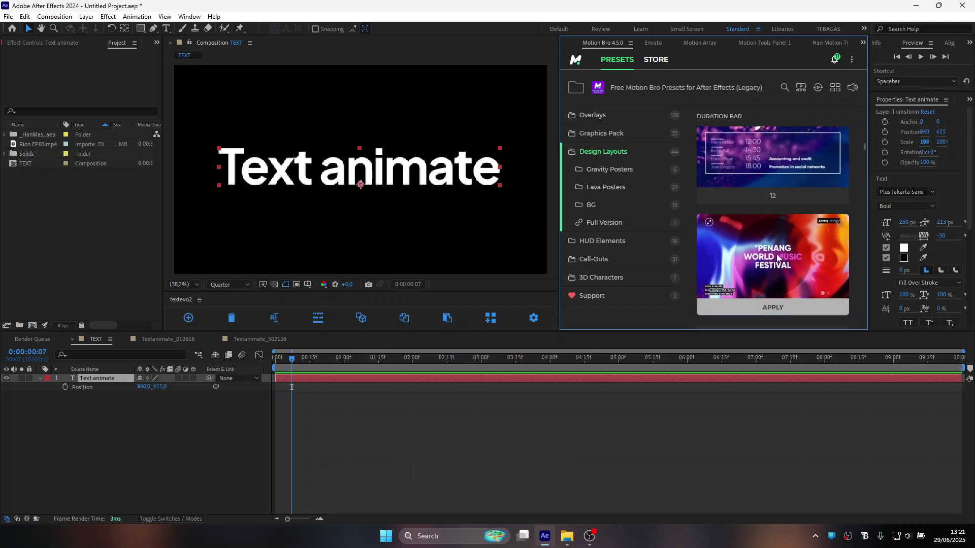
scroll(776, 253, "down", 2)
scroll(767, 203, "up", 1)
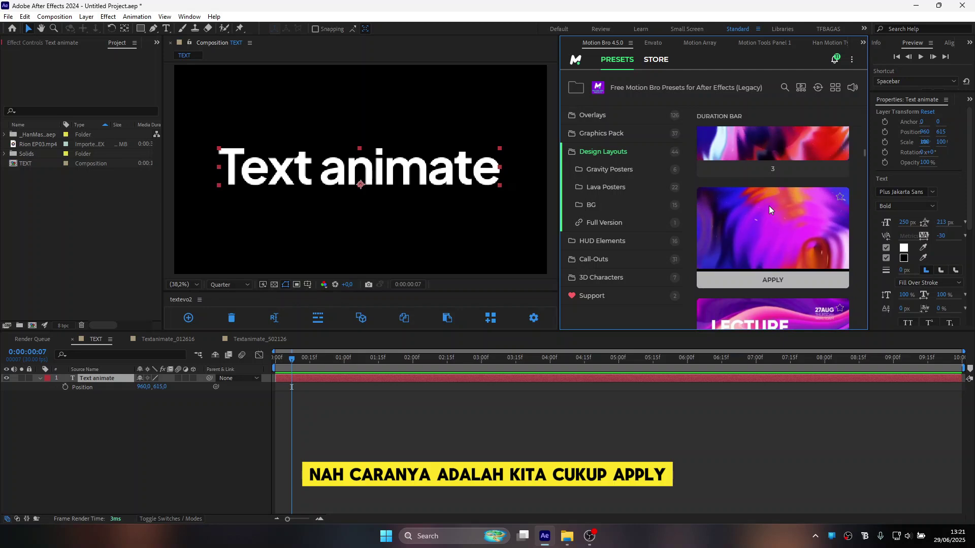
Step: Apply the festival poster preset and dismiss the missing-fonts warning
left_click(766, 282)
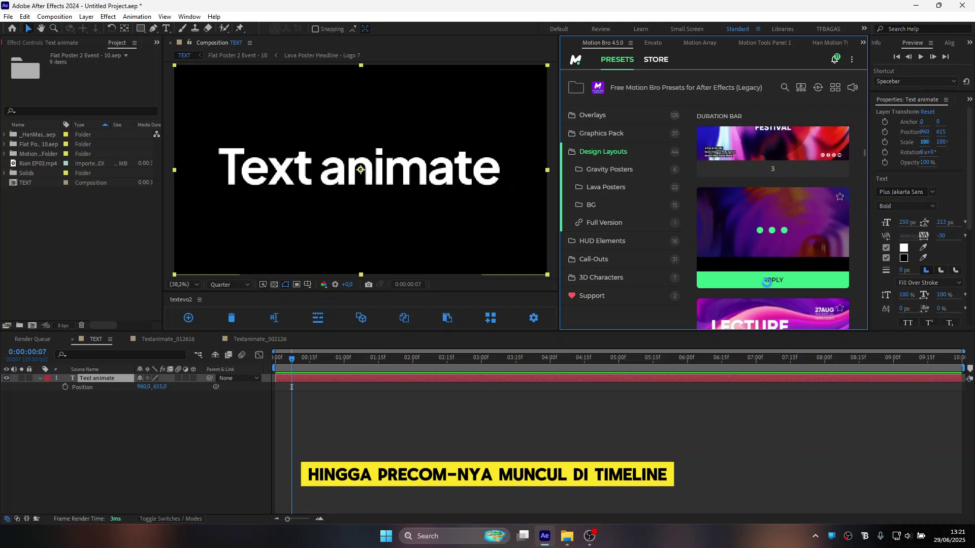
left_click_drag(292, 359, 336, 364)
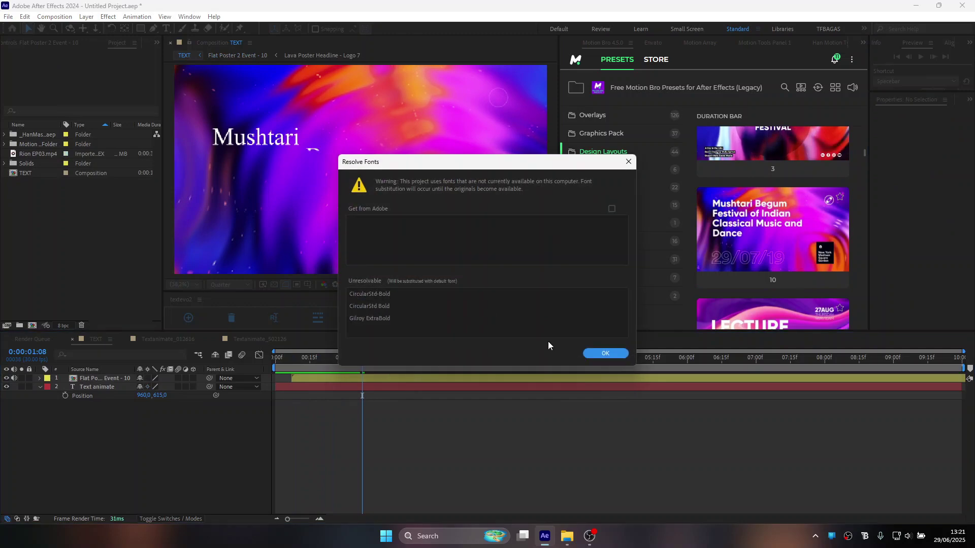
left_click(605, 355)
left_click_drag(360, 358, 580, 368)
Step: Copy the Text_01 headline layer from the poster precomp and paste it into TEXT
double_click(395, 379)
scroll(334, 237, "down", 2)
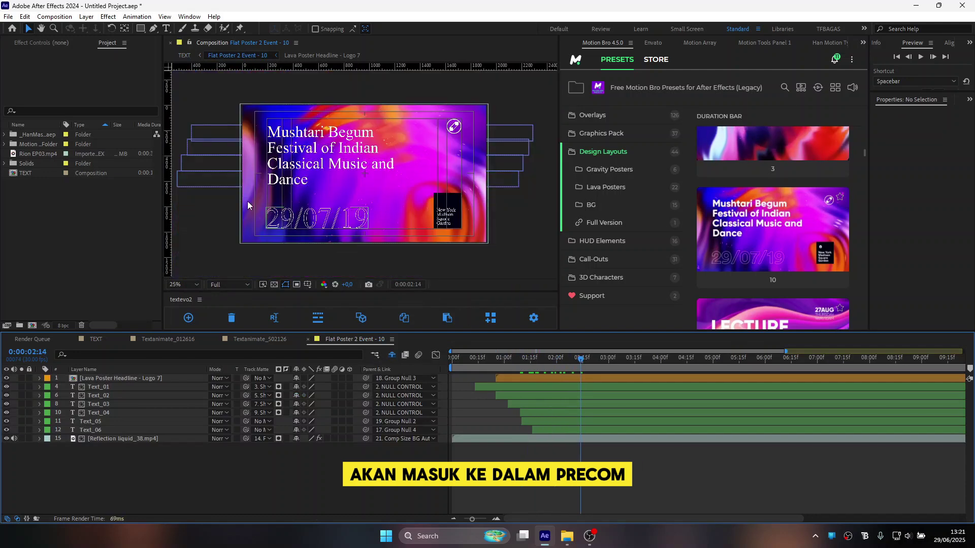
left_click(104, 388)
left_click(112, 423)
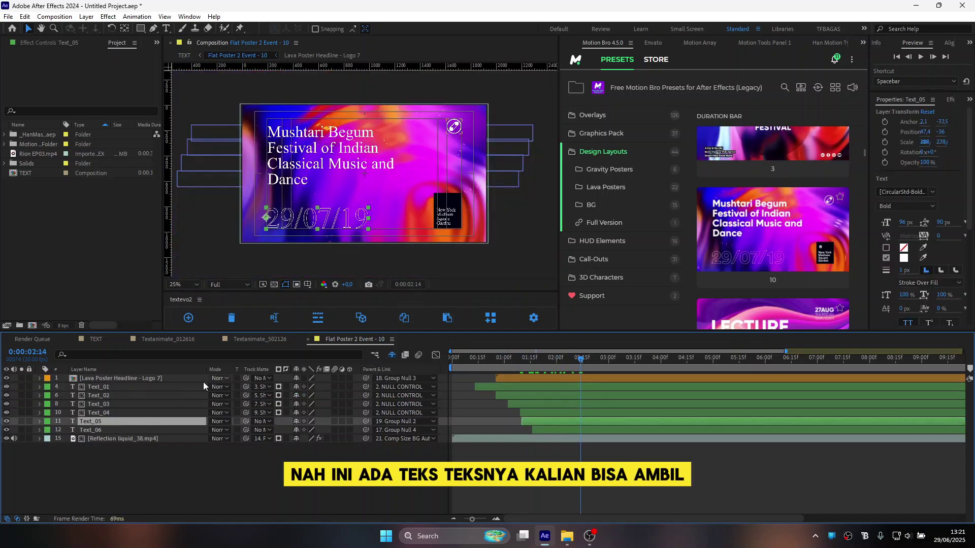
left_click(101, 387)
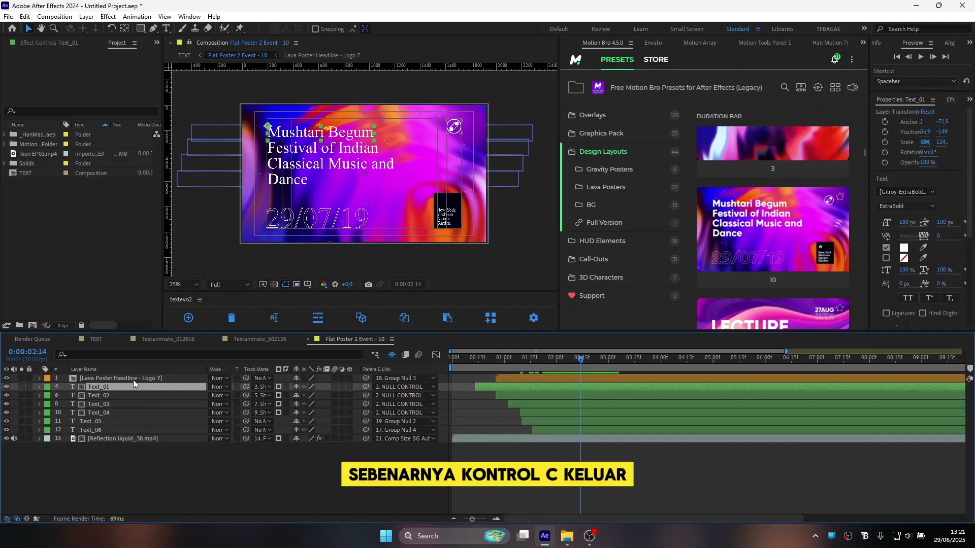
left_click(96, 338)
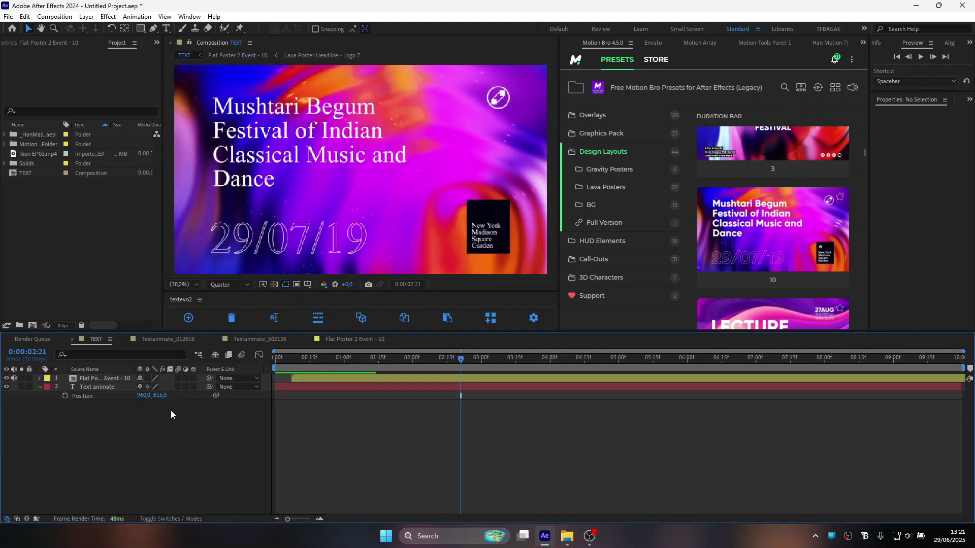
key("ctrl+v")
Step: Hide the poster layer and reveal Text_01's Opacity, scrubbing back to watch the headline
left_click(6, 387)
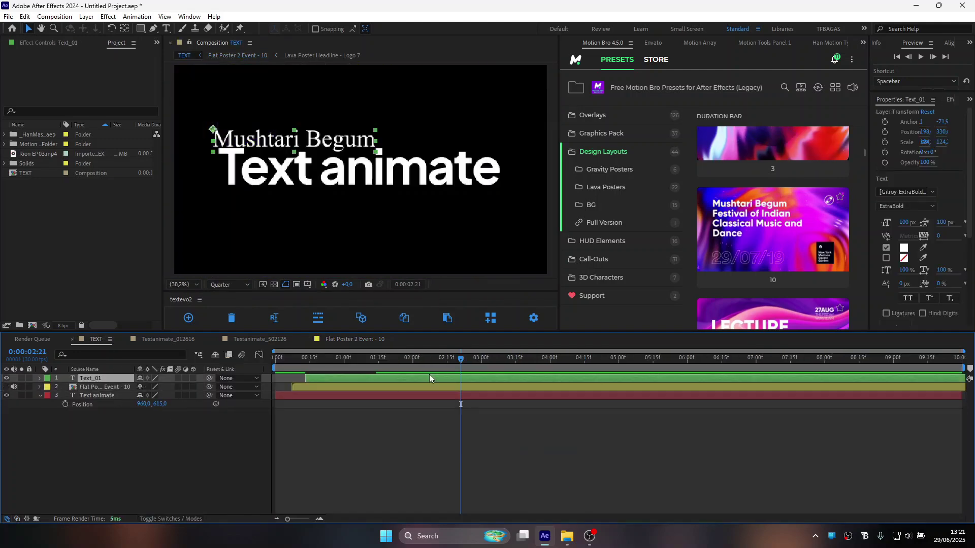
left_click_drag(362, 365, 343, 365)
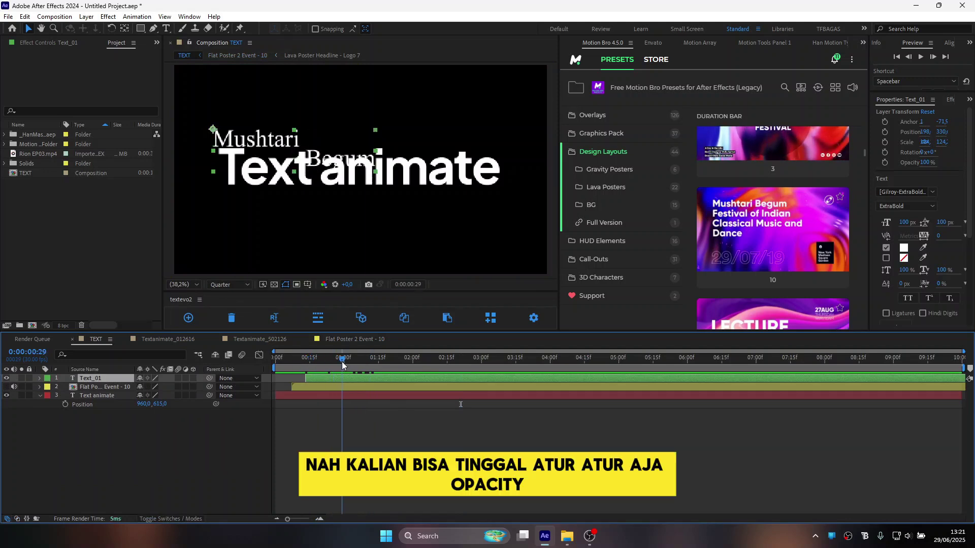
key("t")
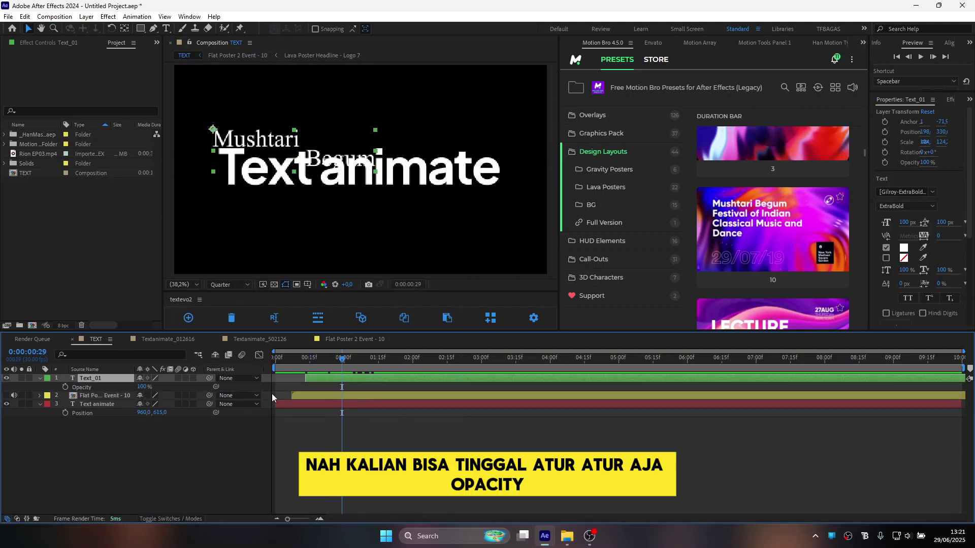
Step: Inspect the poster precomp's shy layers, hide them again, and return to the TEXT composition
double_click(328, 394)
mouse_move(510, 360)
left_mouse_down()
mouse_move(581, 365)
mouse_move(548, 361)
left_mouse_up()
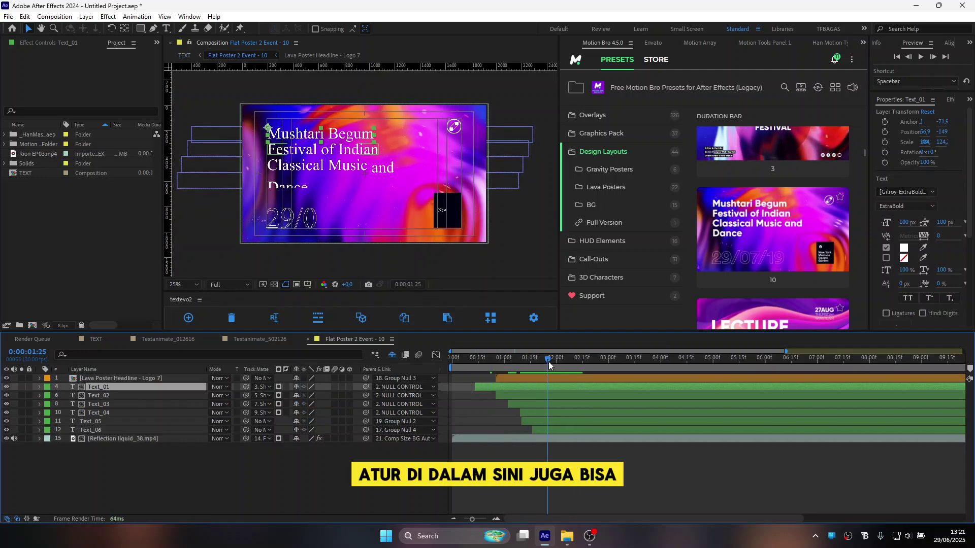
left_click(392, 354)
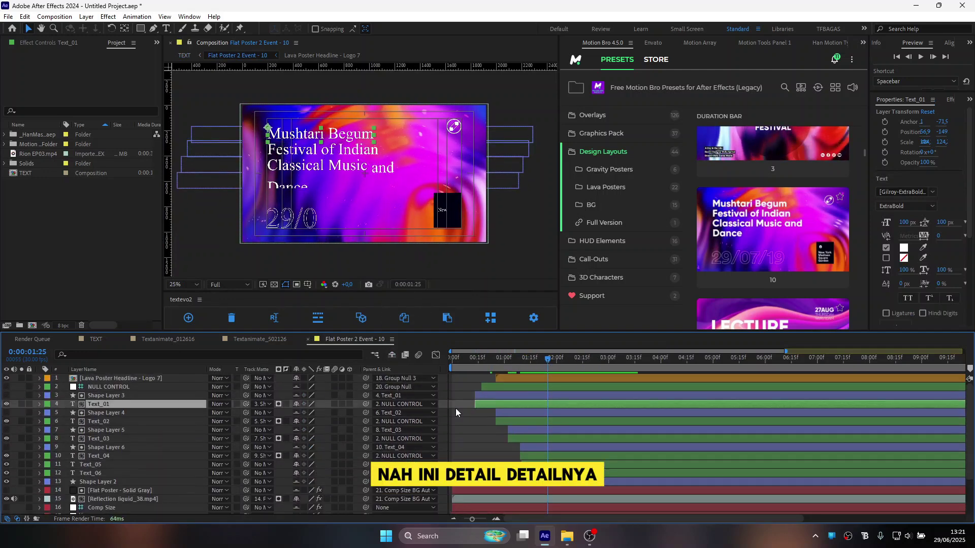
left_click(456, 413)
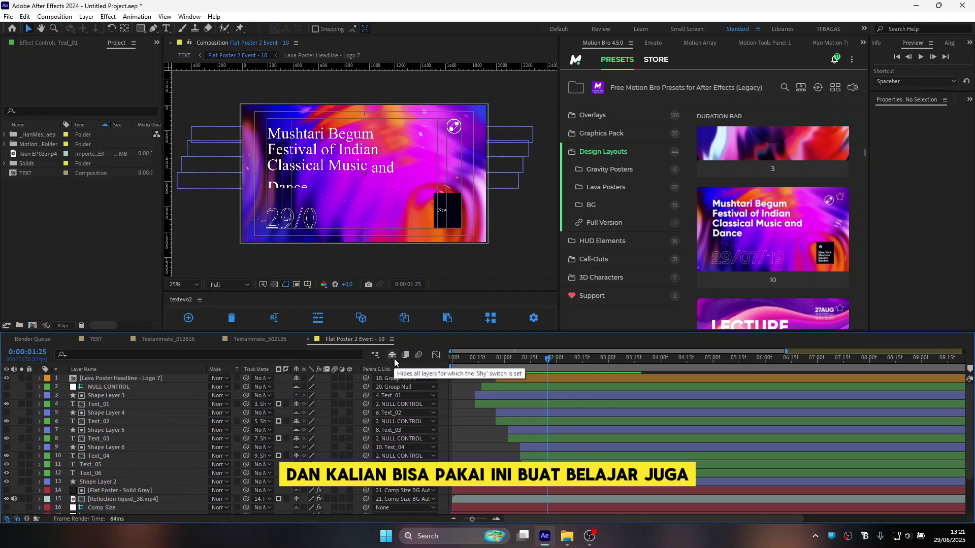
left_click(392, 355)
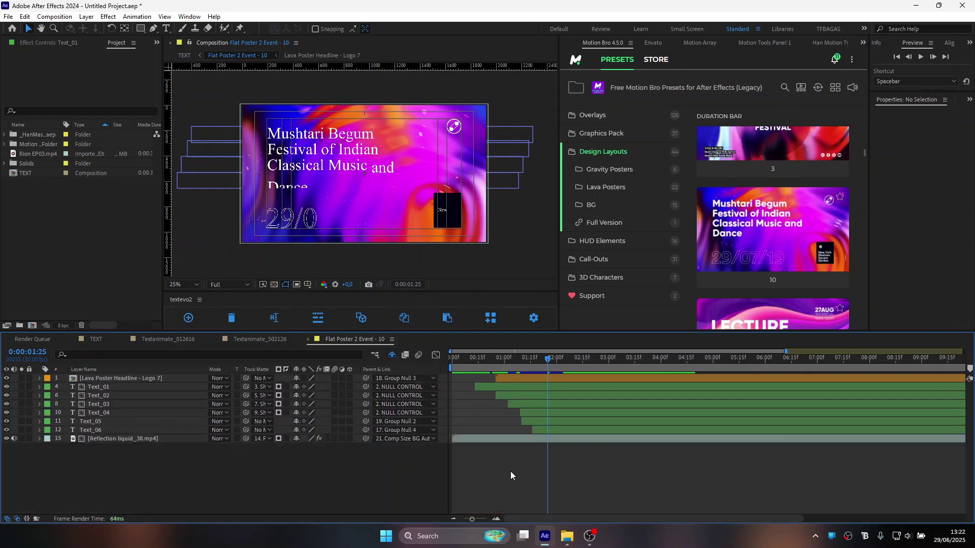
left_click(95, 339)
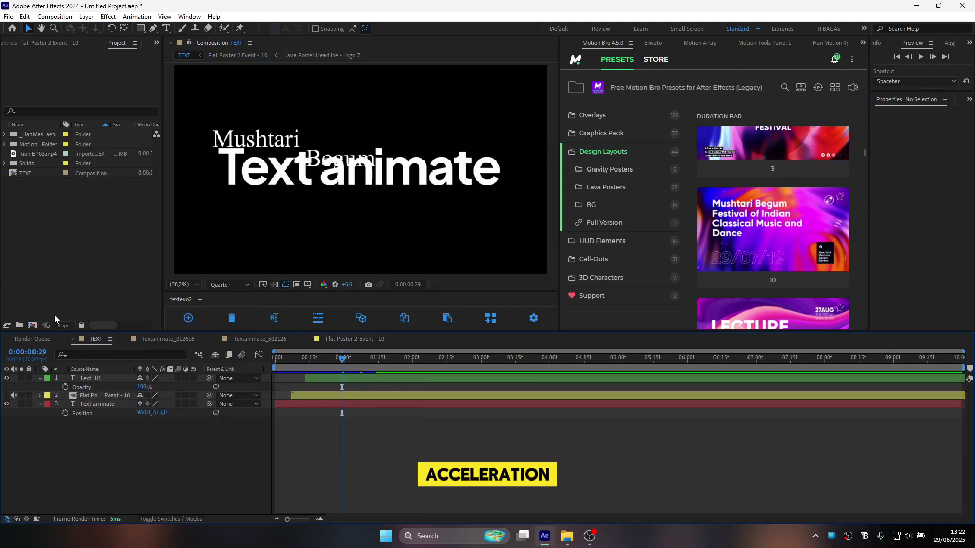
Step: Set the project renderer to Mercury GPU Acceleration (CUDA) in Project Settings
left_click(62, 326)
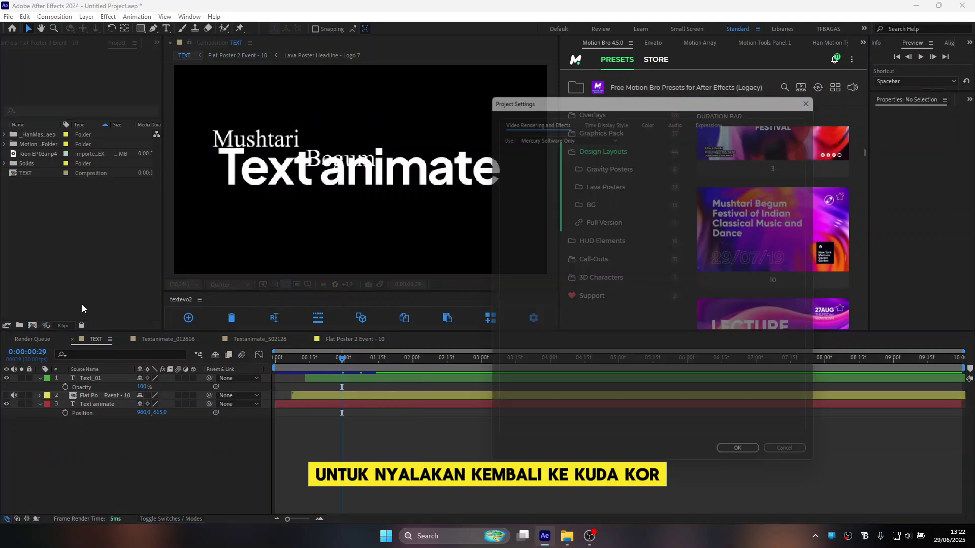
left_click(584, 130)
left_click(582, 139)
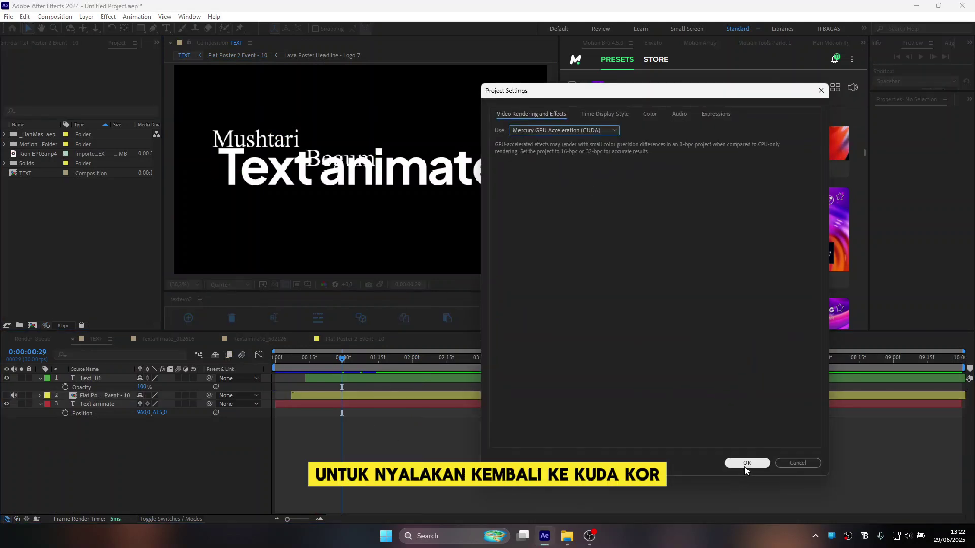
left_click(745, 463)
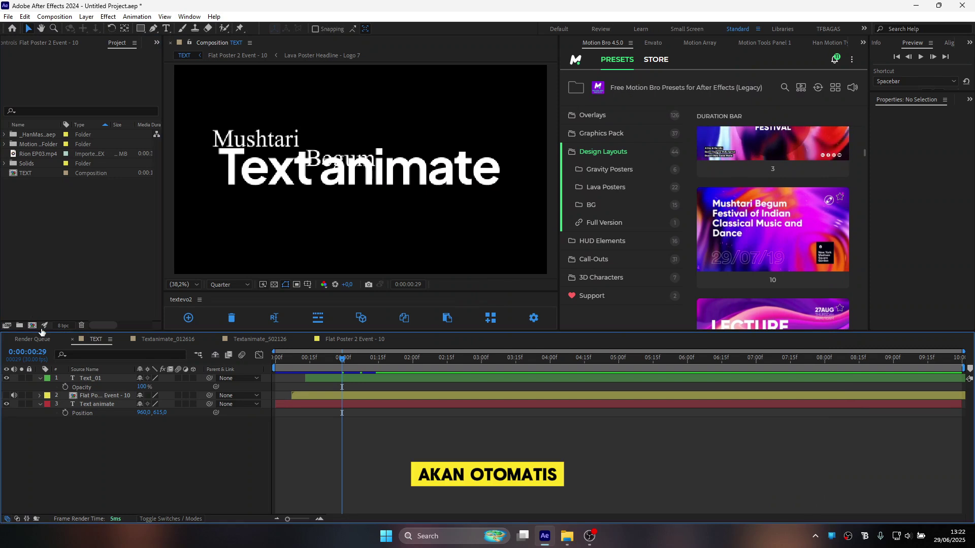
Step: Confirm the renderer is still CUDA, then move the playhead back to frame 0
key("ctrl+alt+shift+k")
left_click(573, 133)
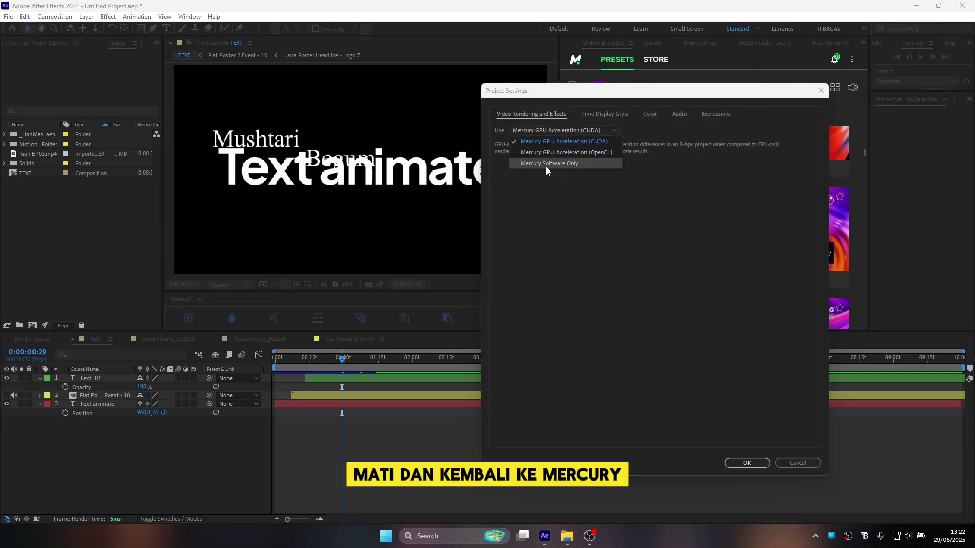
key("Escape")
left_click(793, 460)
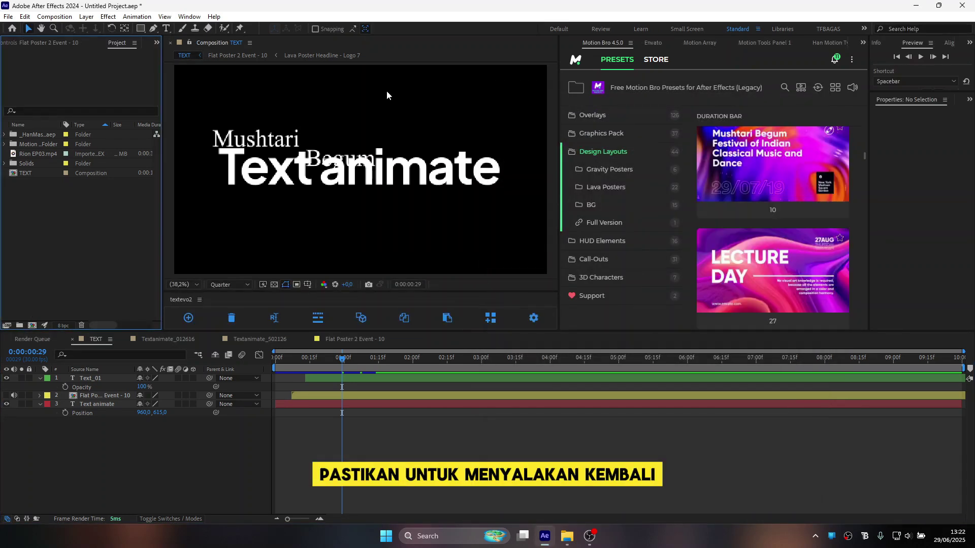
left_click_drag(310, 361, 269, 359)
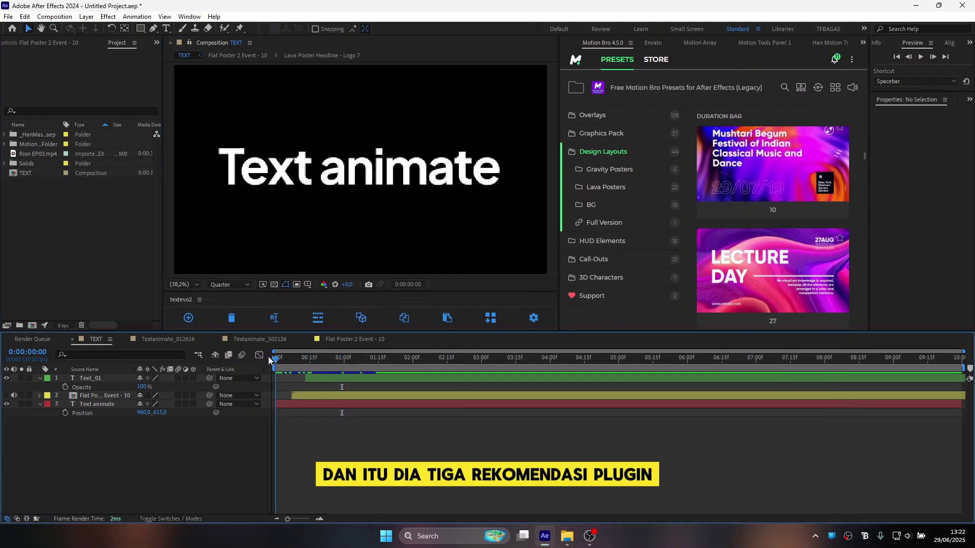